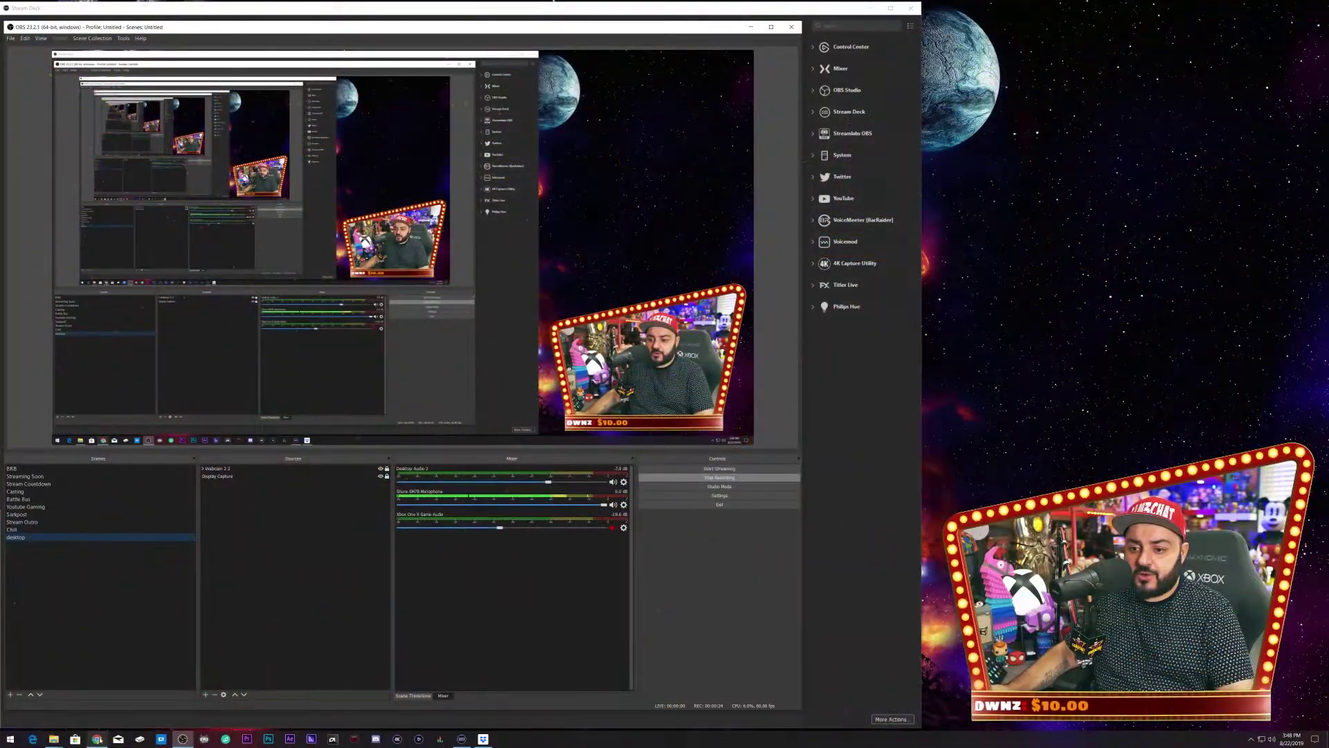
Step: In Dropbox web, add a new folder called 'Stream Highlight Test'
{"action": "left_click", "coordinate": [99, 739]}
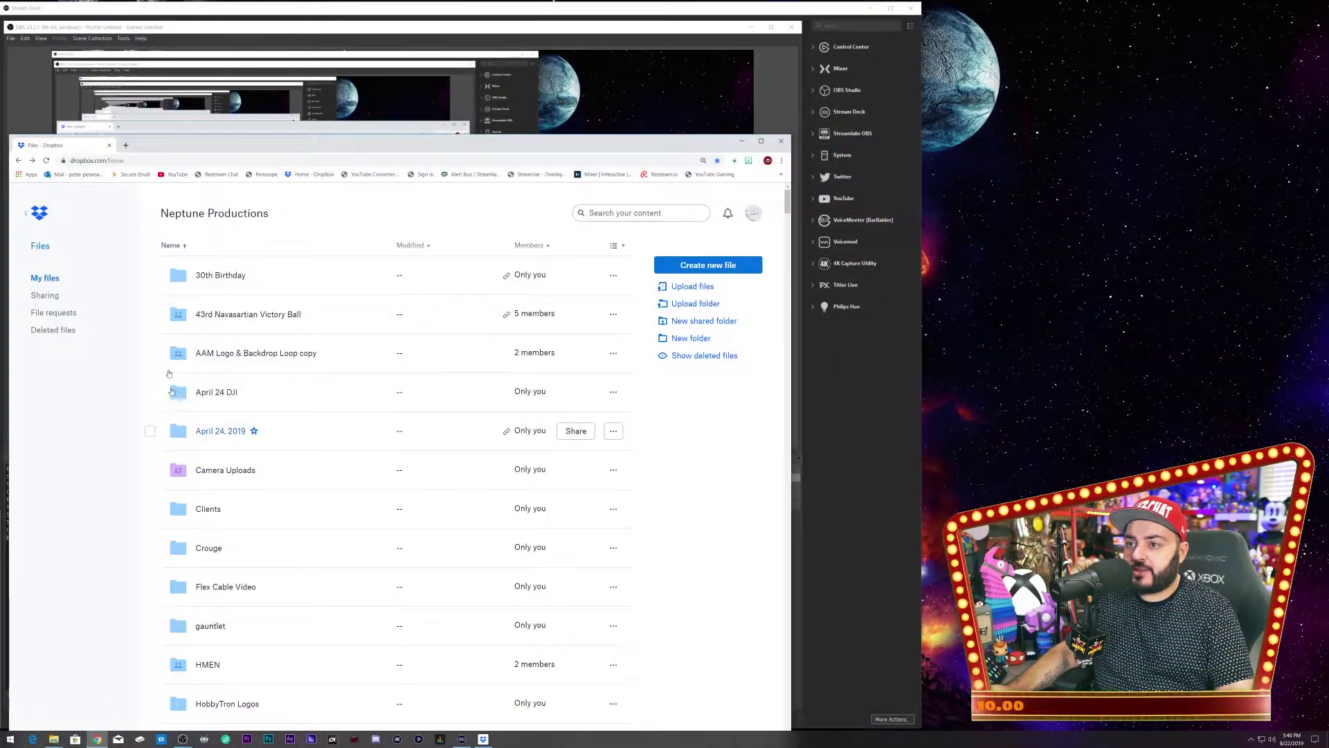
{"action": "left_click", "coordinate": [680, 339]}
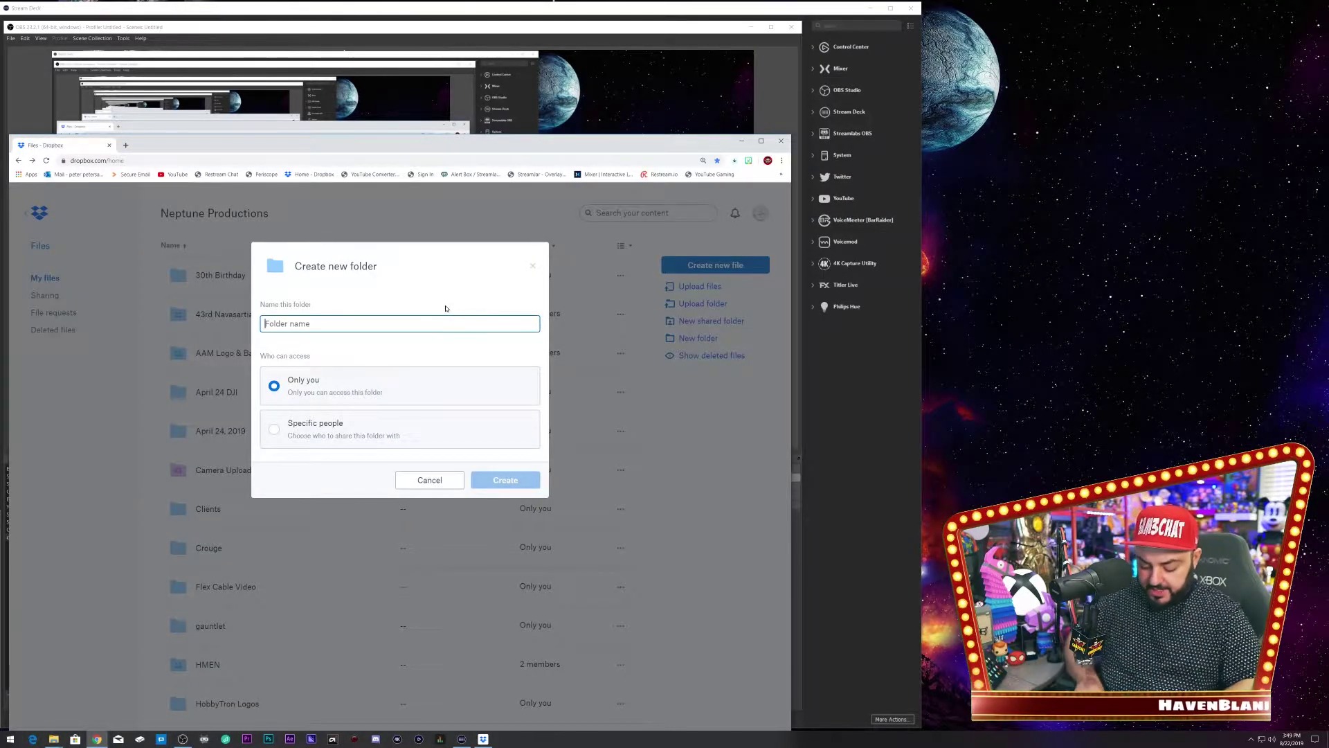
{"action": "type", "text": "Stream Hi"}
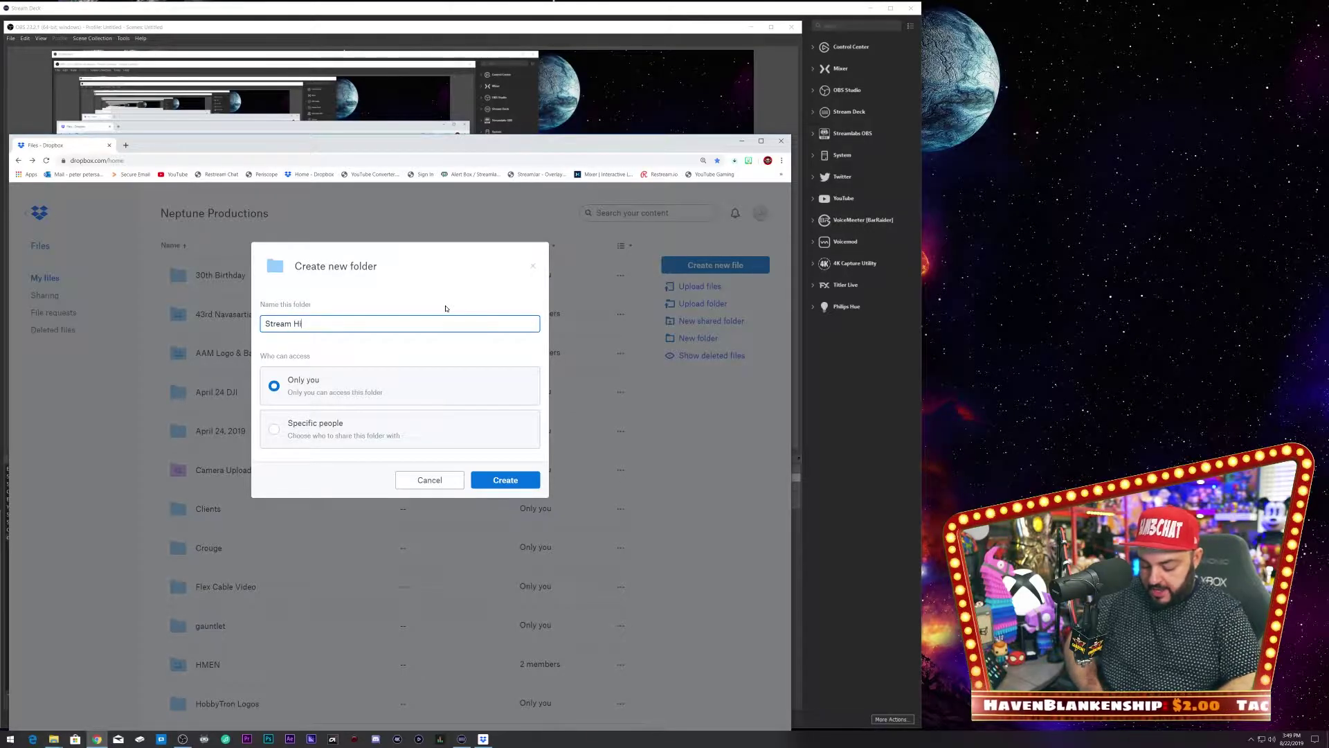
{"action": "type", "text": "ghlight"}
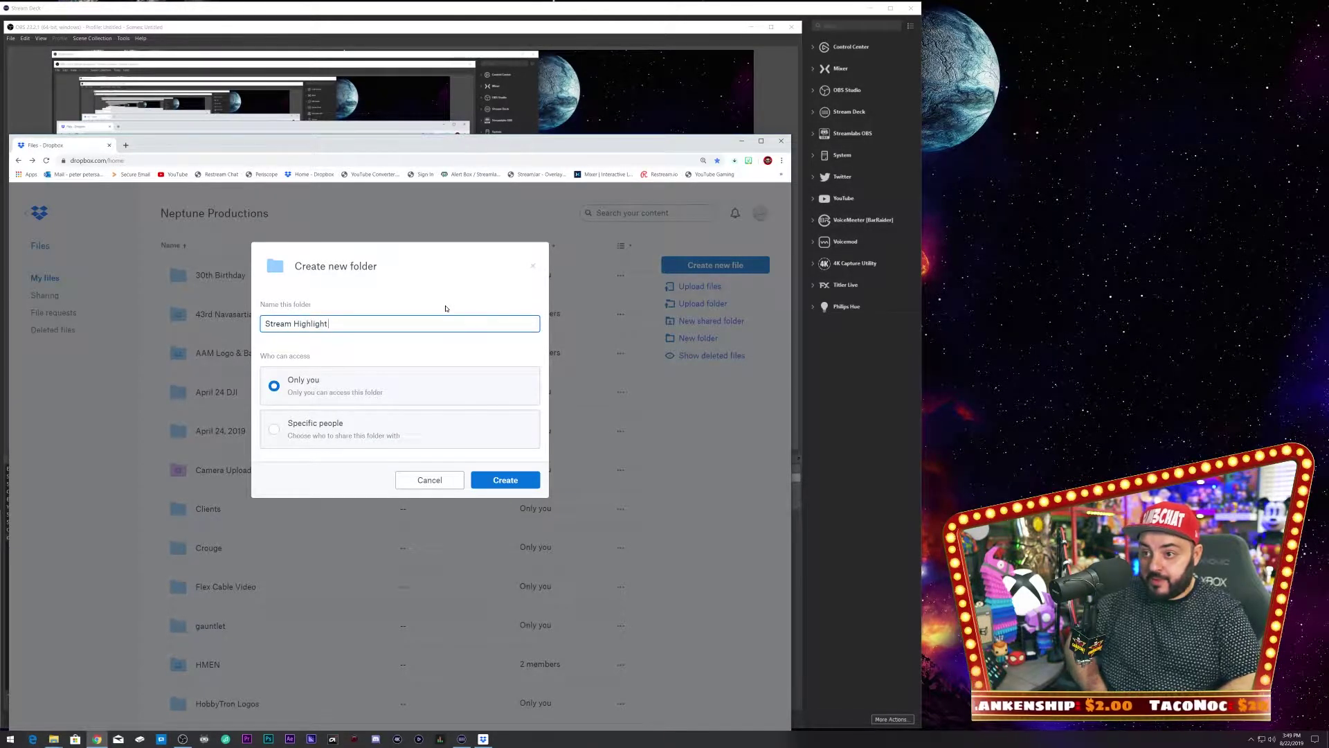
{"action": "type", "text": " Test"}
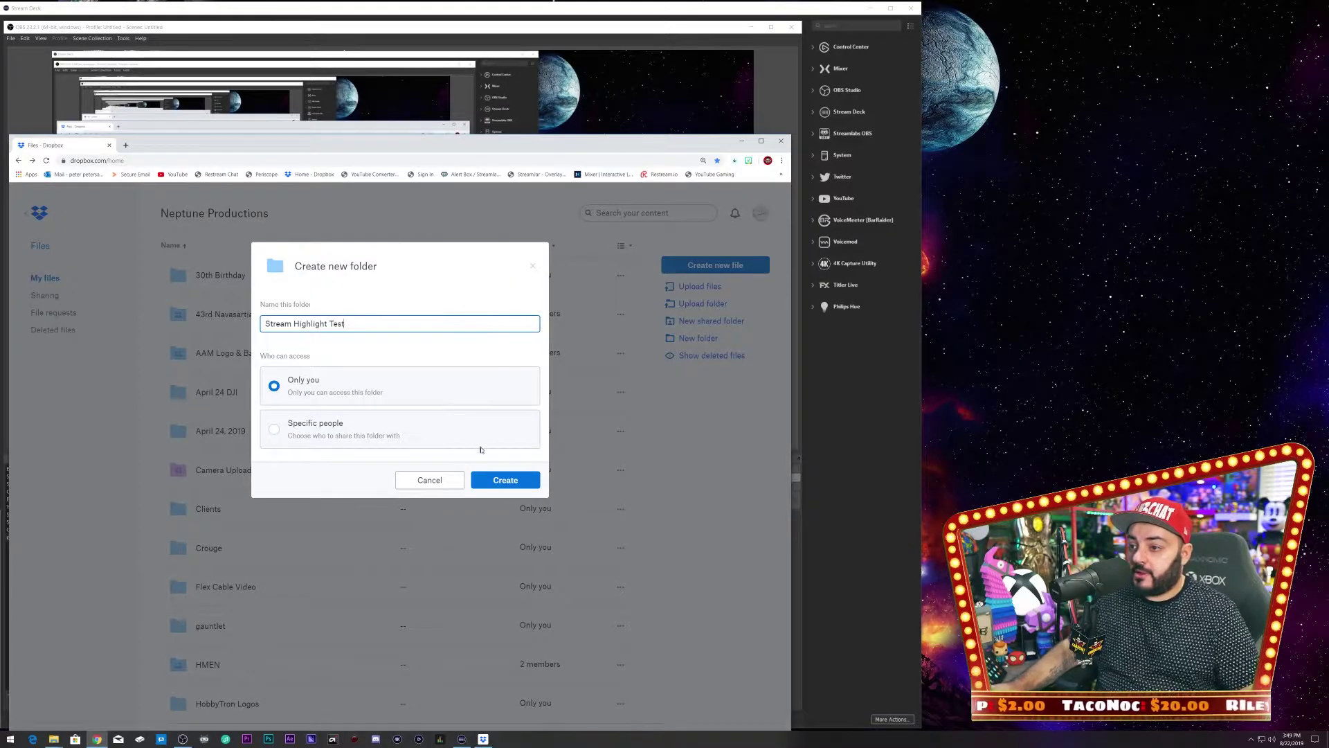
{"action": "left_click", "coordinate": [490, 479]}
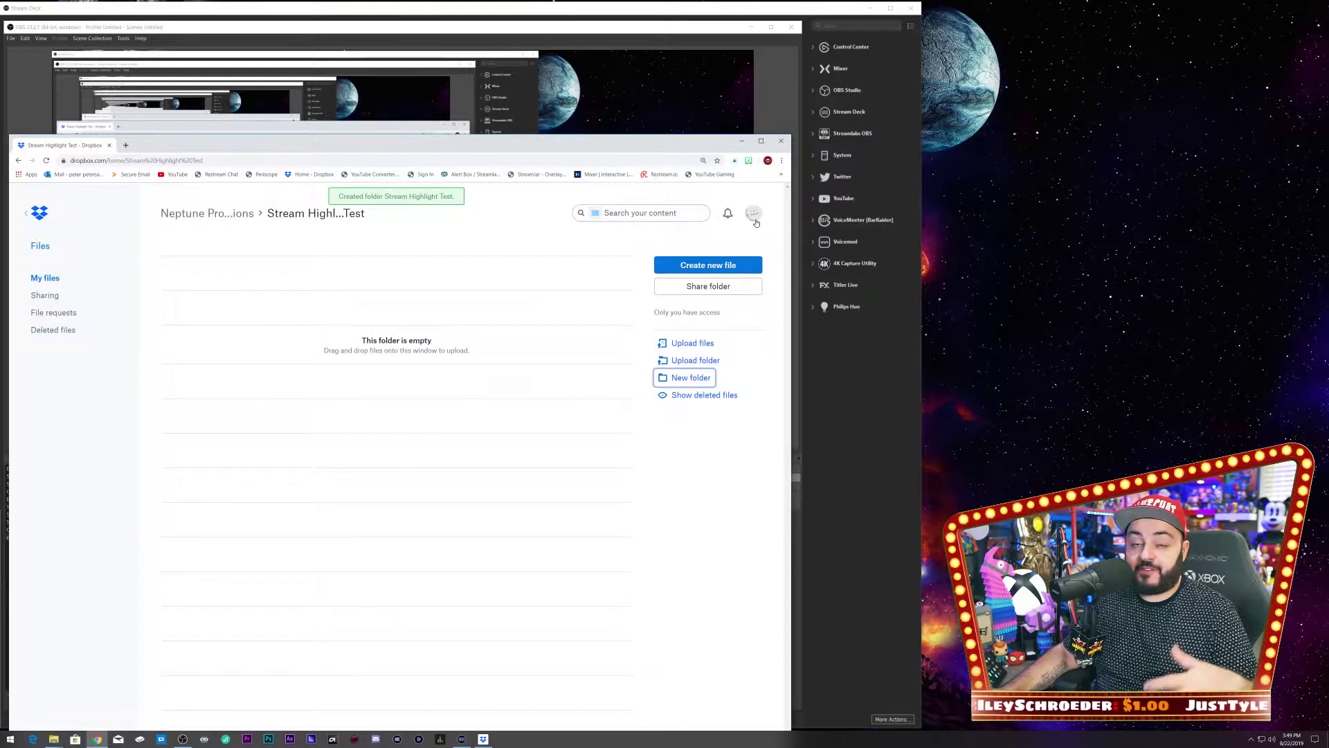
Step: Download the Dropbox desktop installer from the account menu's Install page
{"action": "left_click", "coordinate": [755, 216]}
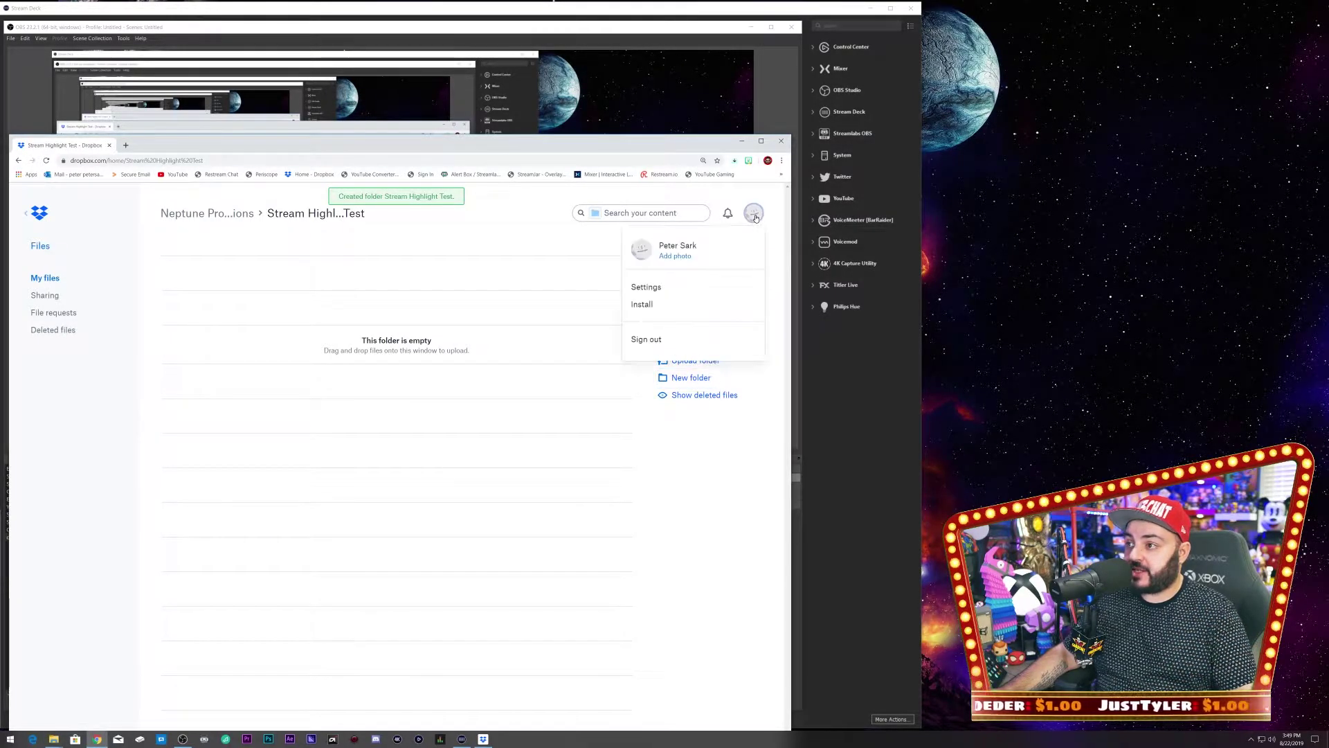
{"action": "left_click", "coordinate": [644, 305]}
{"action": "left_click", "coordinate": [316, 499]}
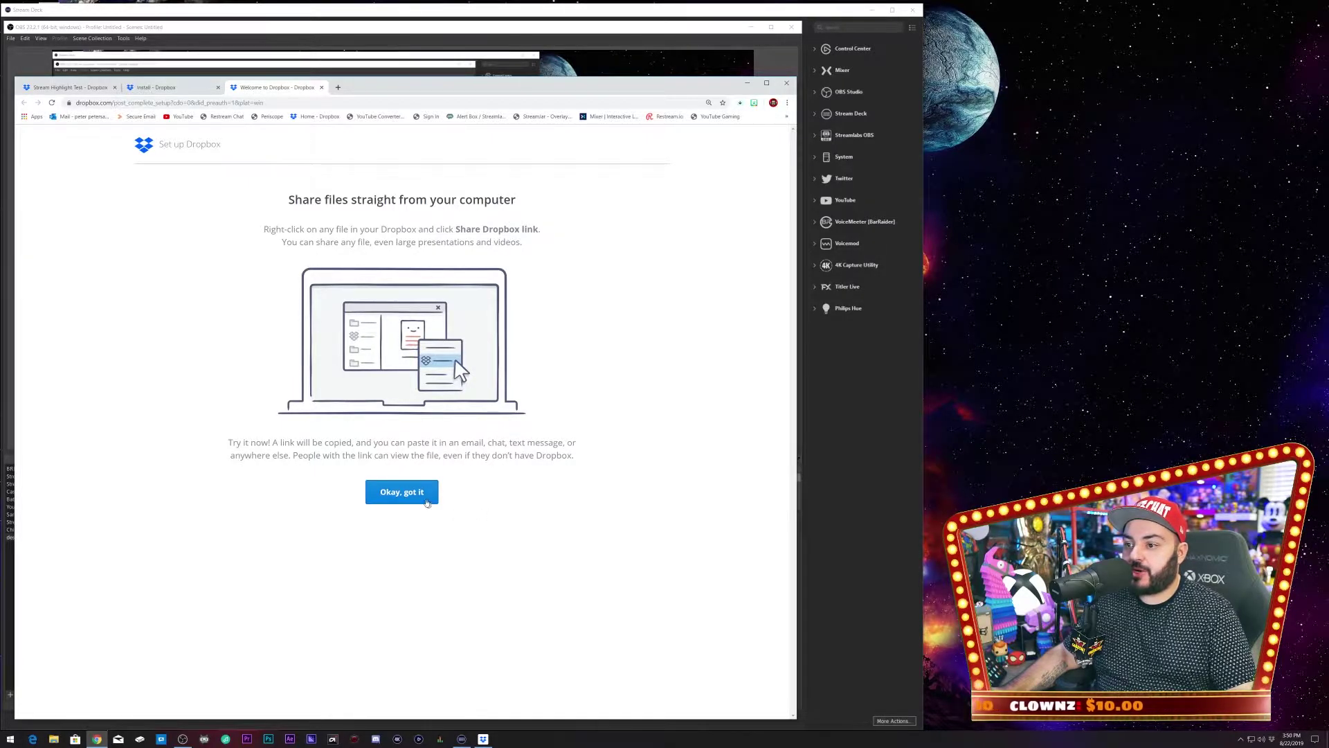
Step: Stop admin-managed sync, choose Online-only file syncing, and finish Dropbox setup
{"action": "left_click", "coordinate": [425, 500]}
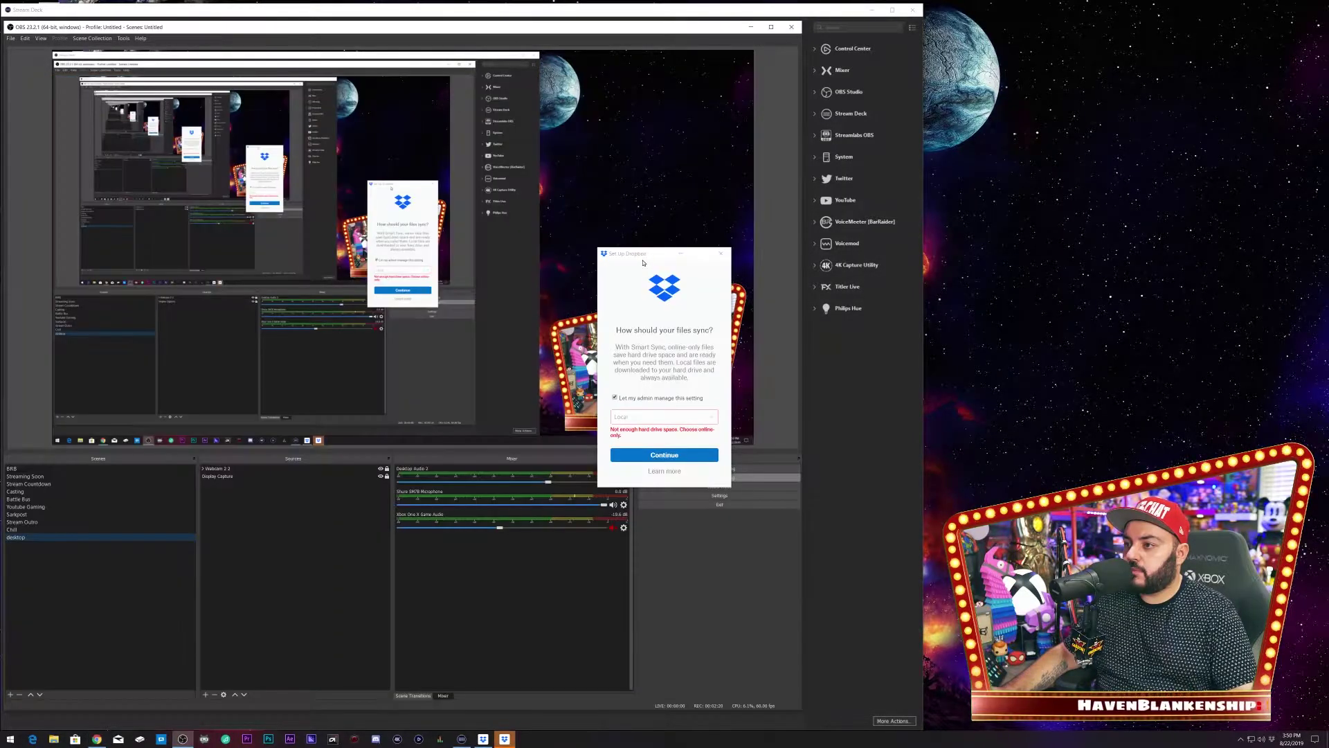
{"action": "left_click_drag", "start_coordinate": [643, 263], "coordinate": [281, 156]}
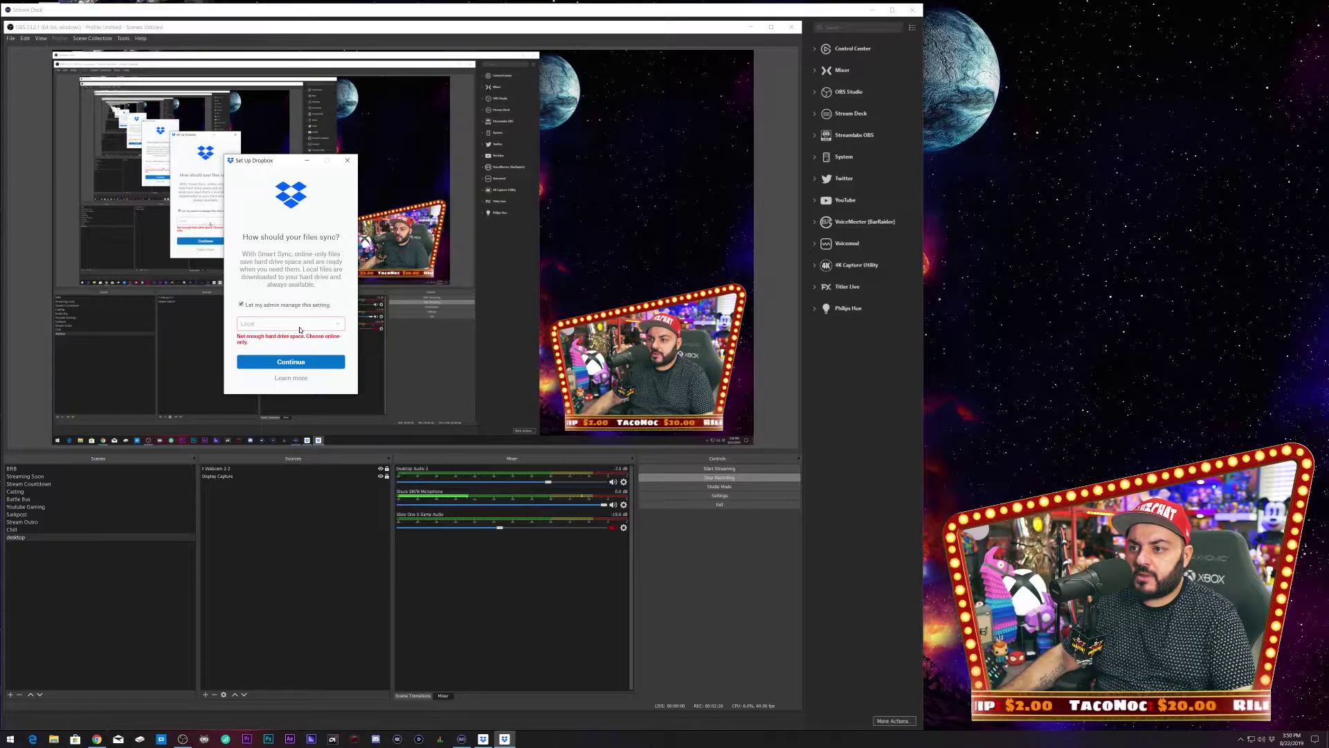
{"action": "left_click", "coordinate": [242, 305]}
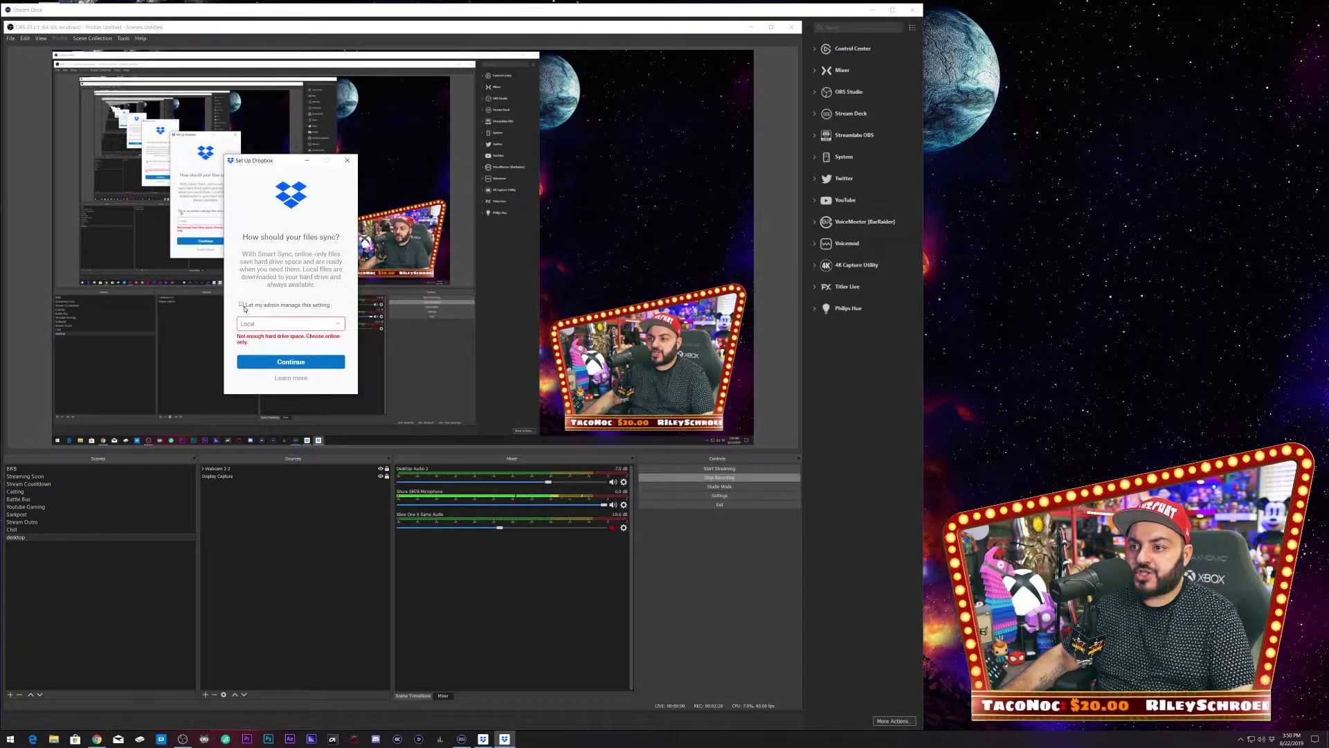
{"action": "left_click", "coordinate": [309, 330]}
{"action": "left_click", "coordinate": [291, 351]}
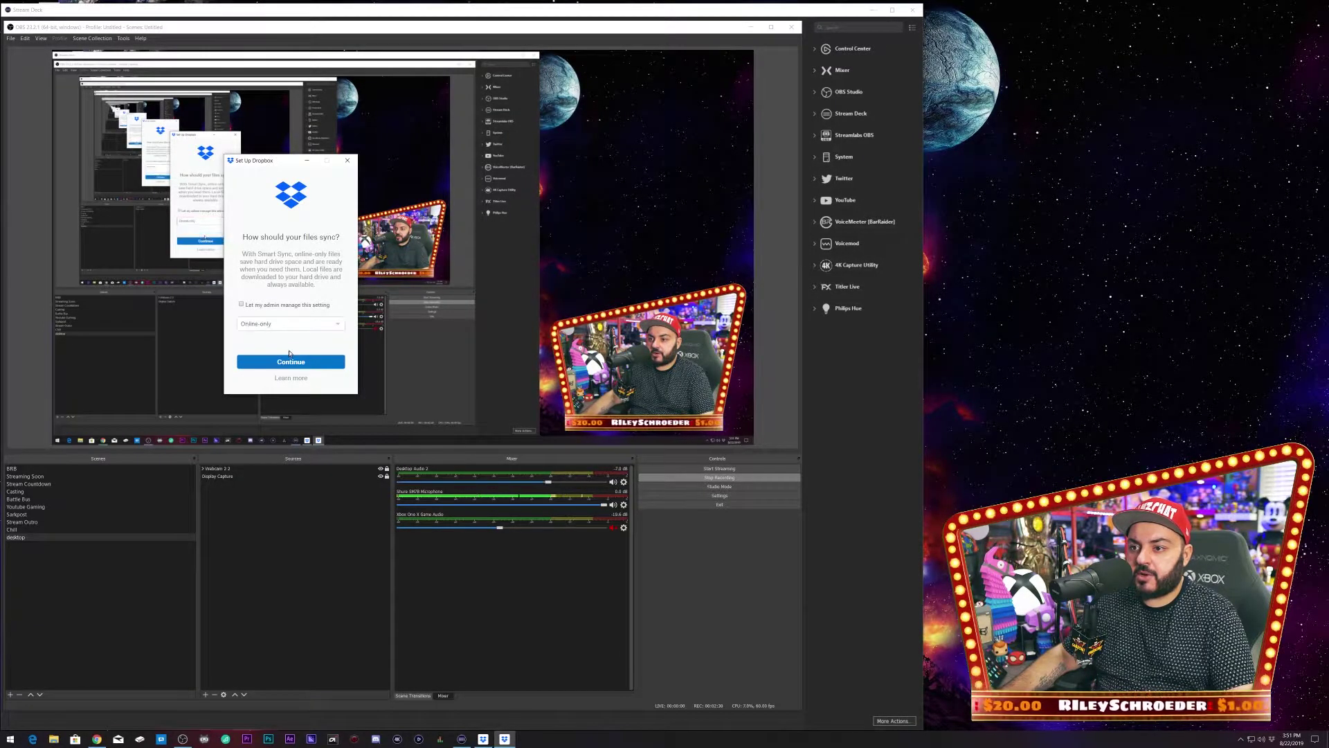
{"action": "left_click", "coordinate": [301, 368]}
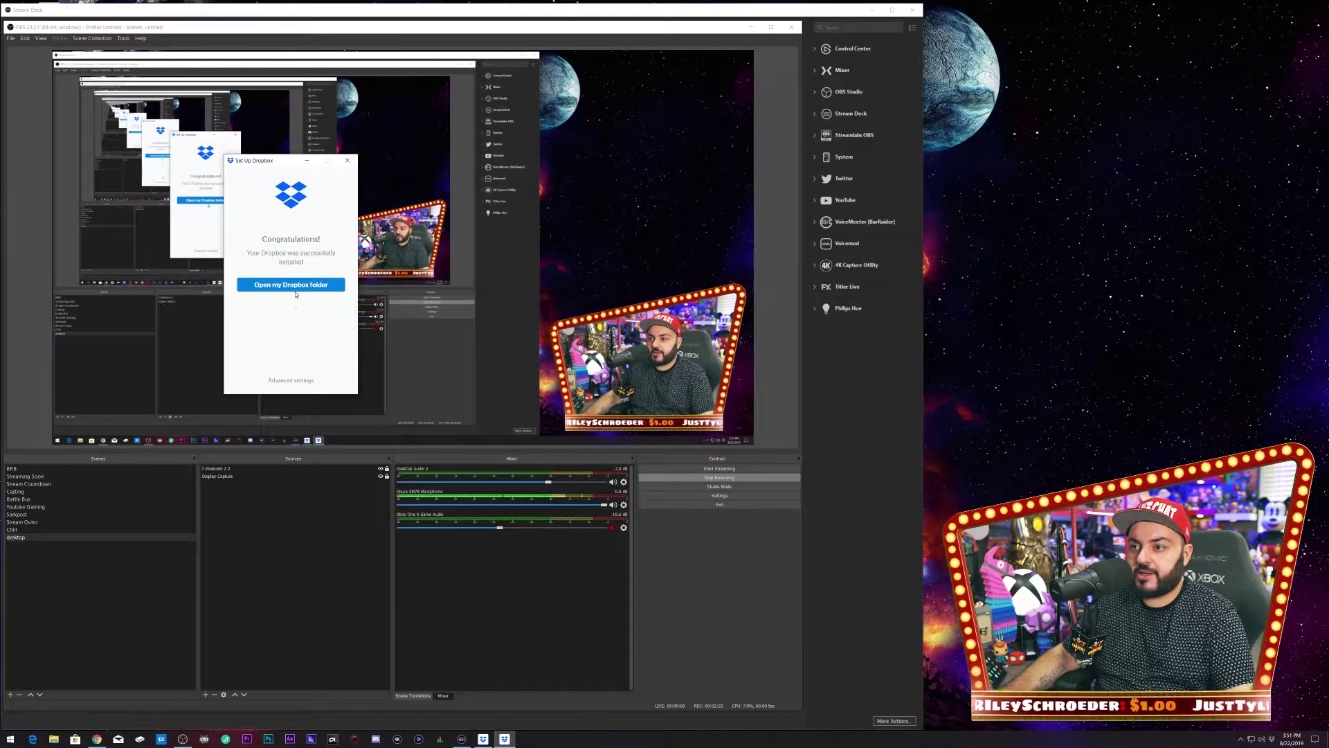
Step: Change the Dropbox folder location to the Dropbox folder on G-Drive (G:) and confirm
{"action": "left_click", "coordinate": [292, 381]}
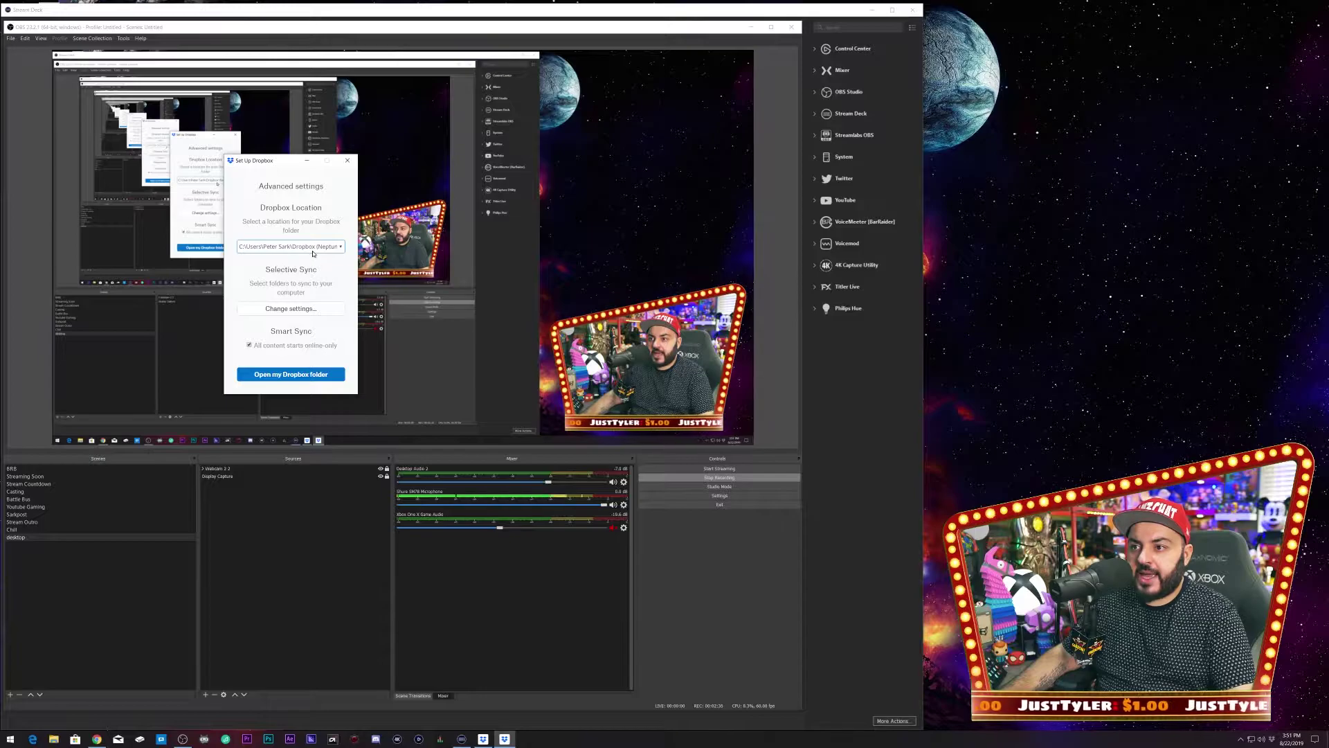
{"action": "left_click", "coordinate": [326, 248]}
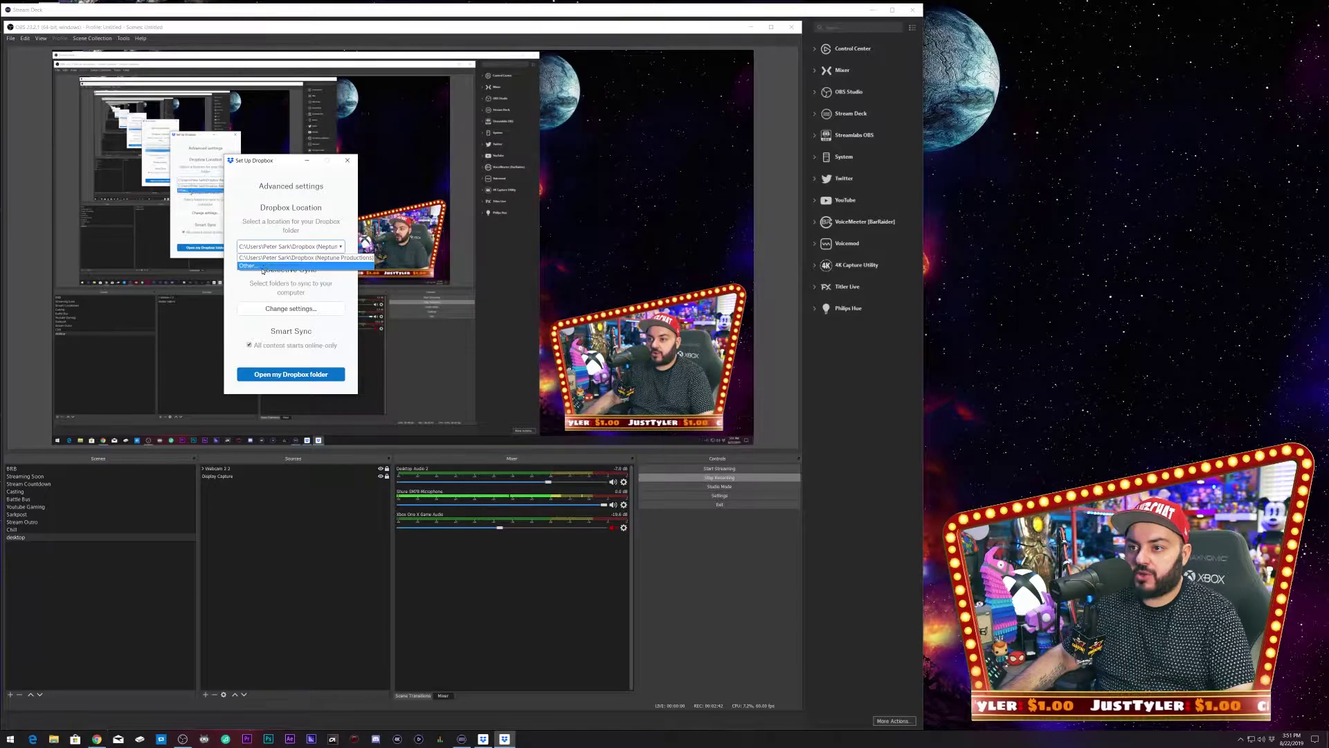
{"action": "left_click", "coordinate": [262, 267]}
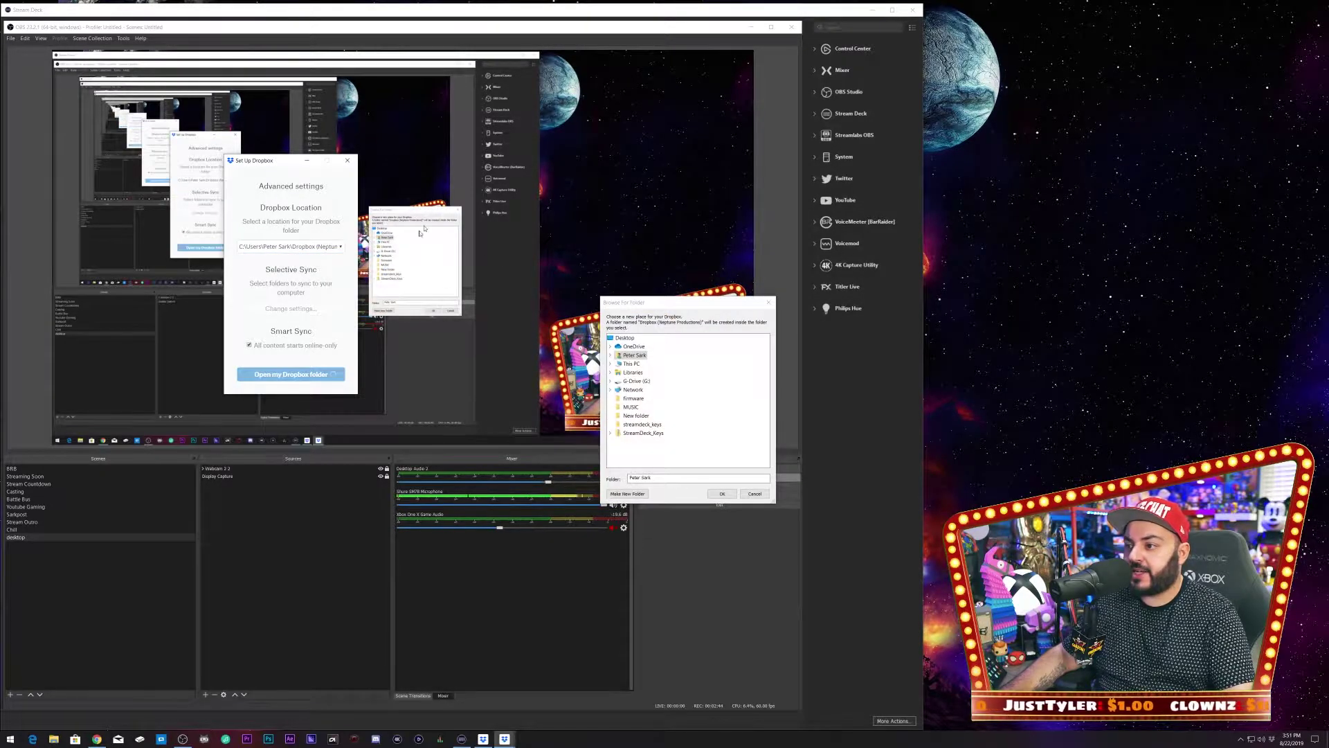
{"action": "left_click_drag", "start_coordinate": [648, 303], "coordinate": [330, 222]}
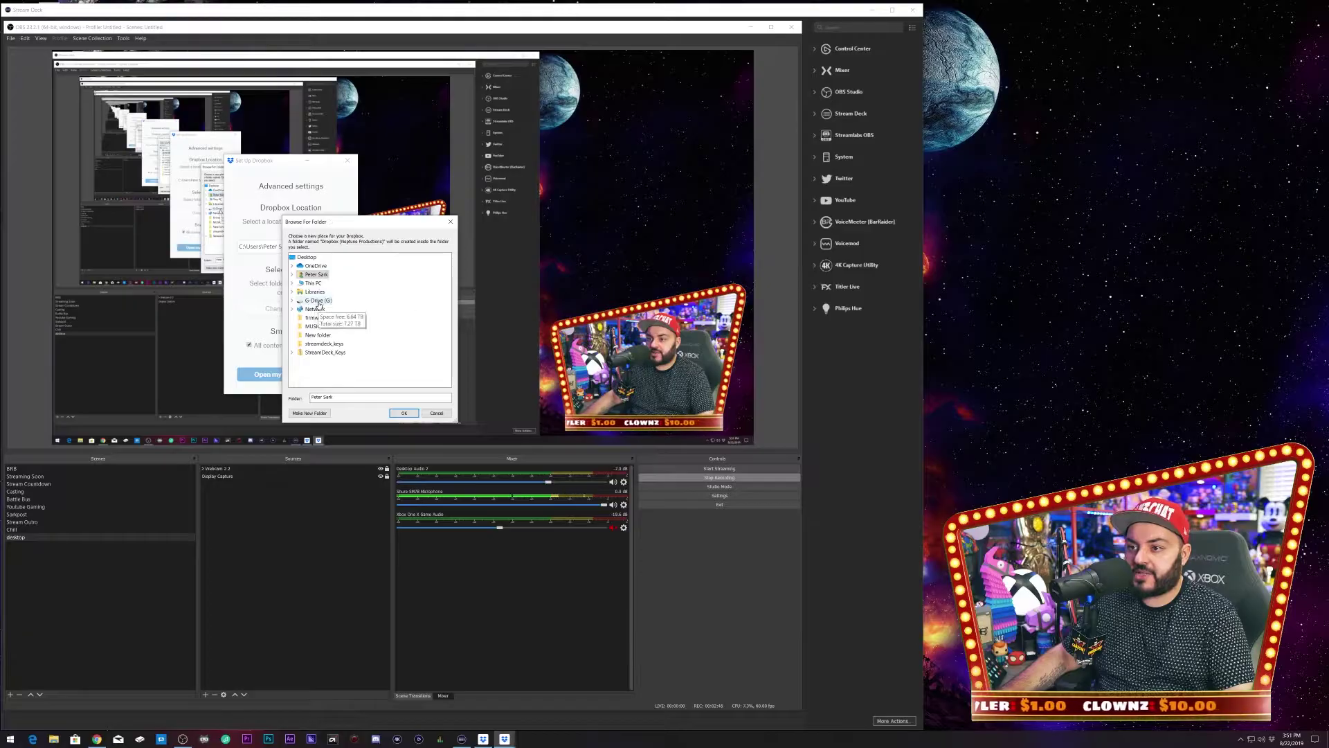
{"action": "double_click", "coordinate": [317, 302]}
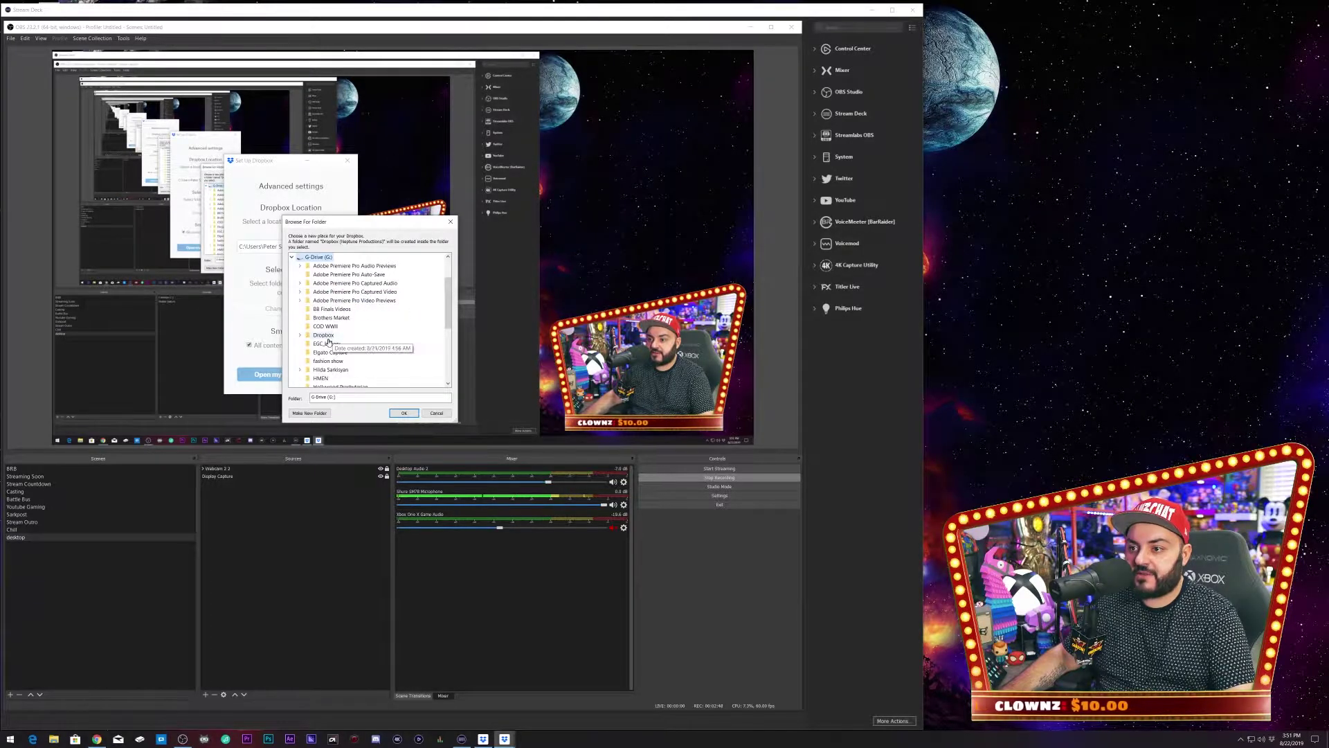
{"action": "double_click", "coordinate": [323, 335]}
{"action": "scroll", "coordinate": [447, 316], "scroll_direction": "up", "scroll_amount": 2}
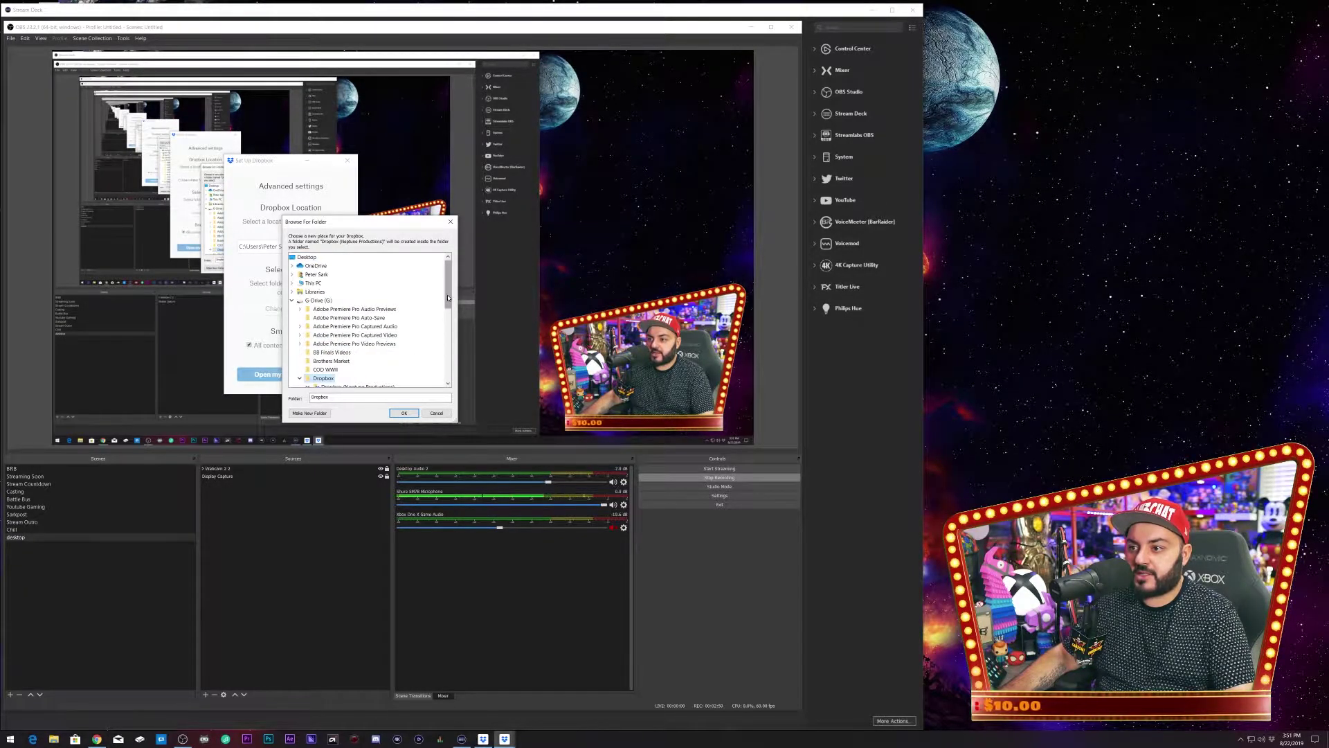
{"action": "scroll", "coordinate": [448, 298], "scroll_direction": "down", "scroll_amount": 2}
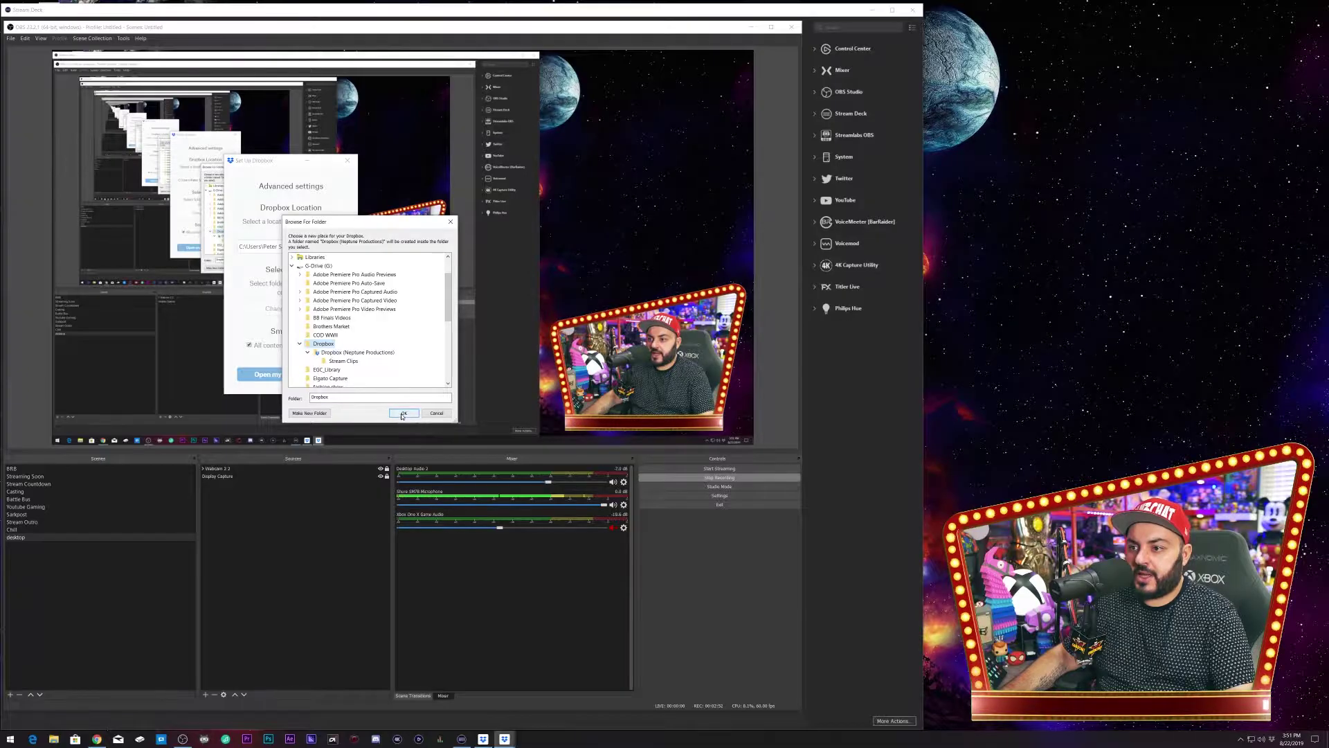
{"action": "left_click", "coordinate": [403, 414]}
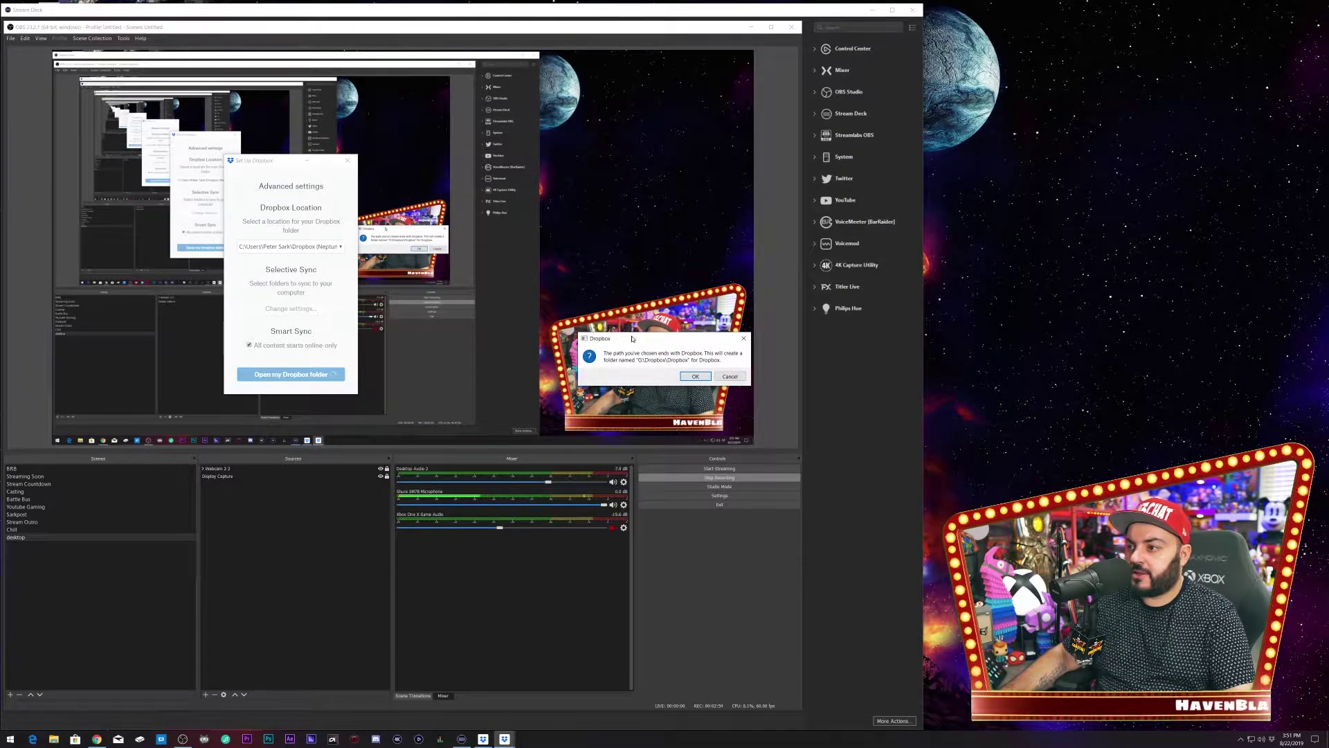
{"action": "left_click_drag", "start_coordinate": [632, 340], "coordinate": [290, 288]}
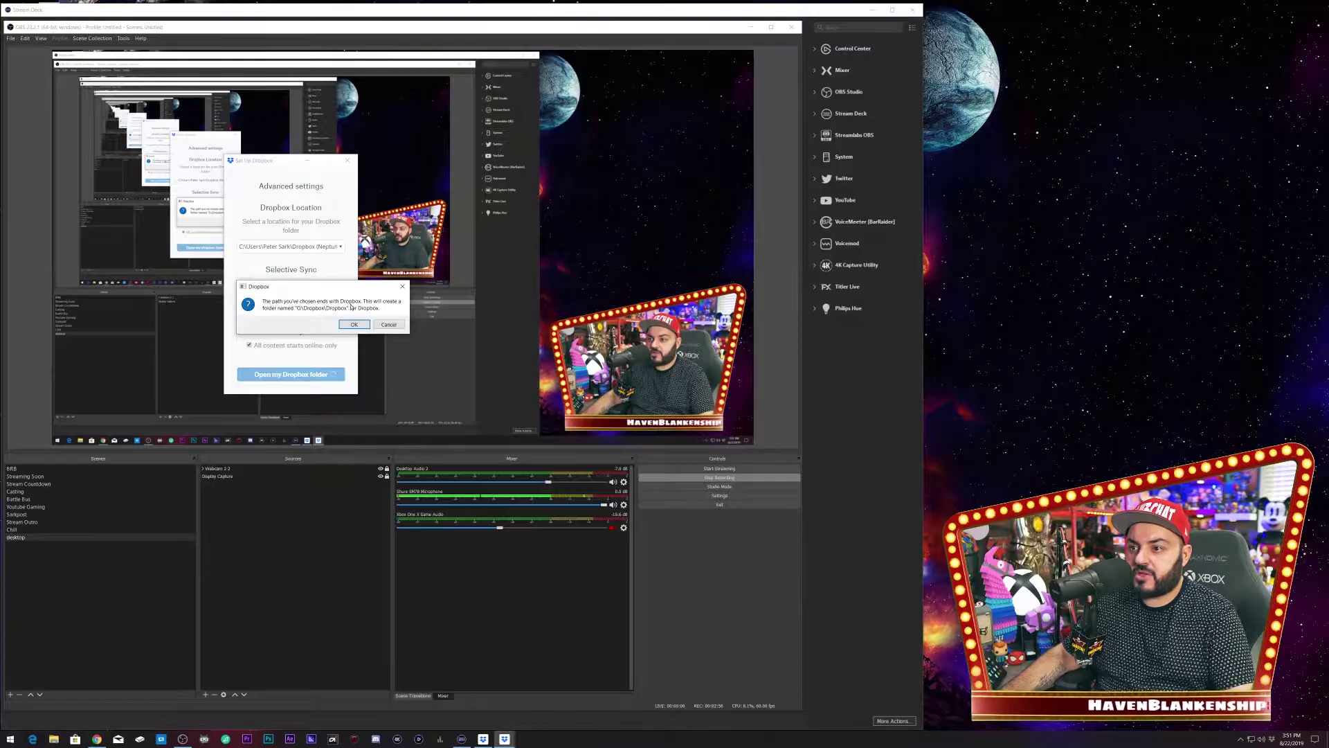
{"action": "left_click", "coordinate": [366, 325]}
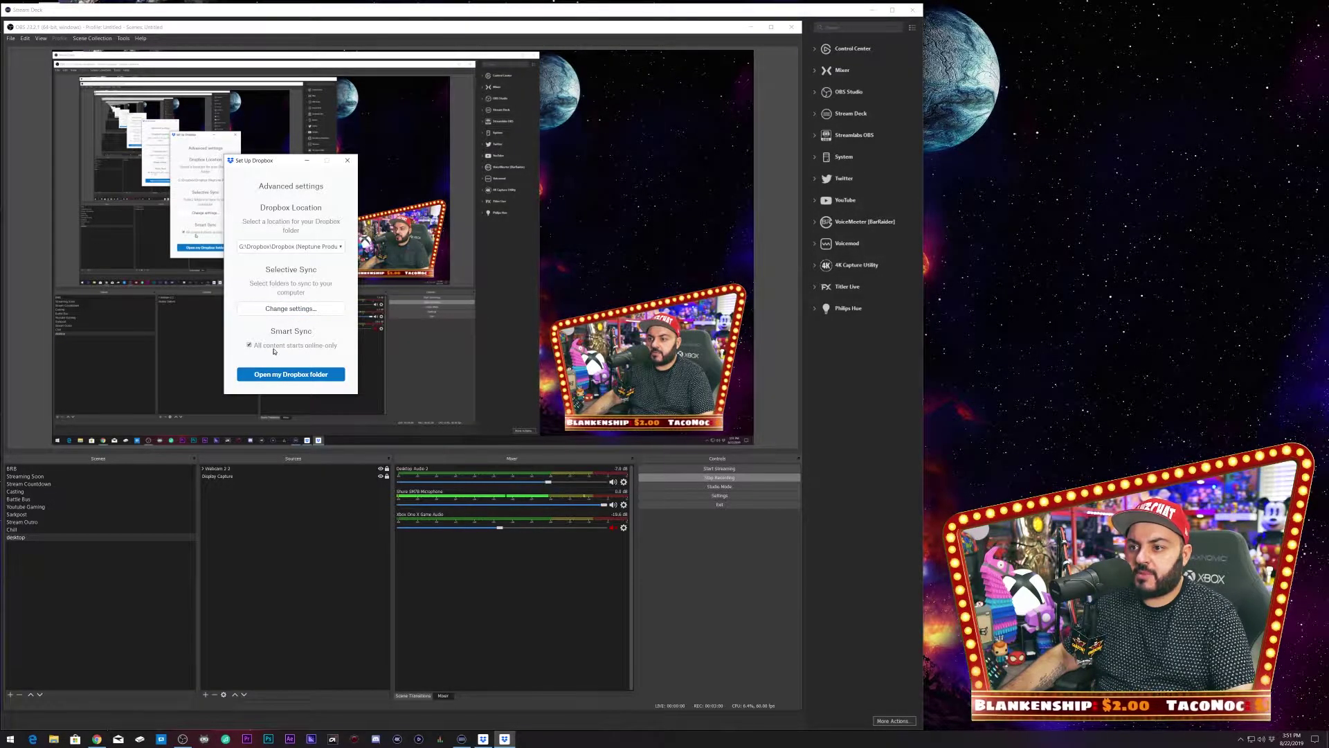
Step: Update Selective Sync so the Stream Highlight Test folder is ticked for this computer
{"action": "left_click", "coordinate": [292, 308]}
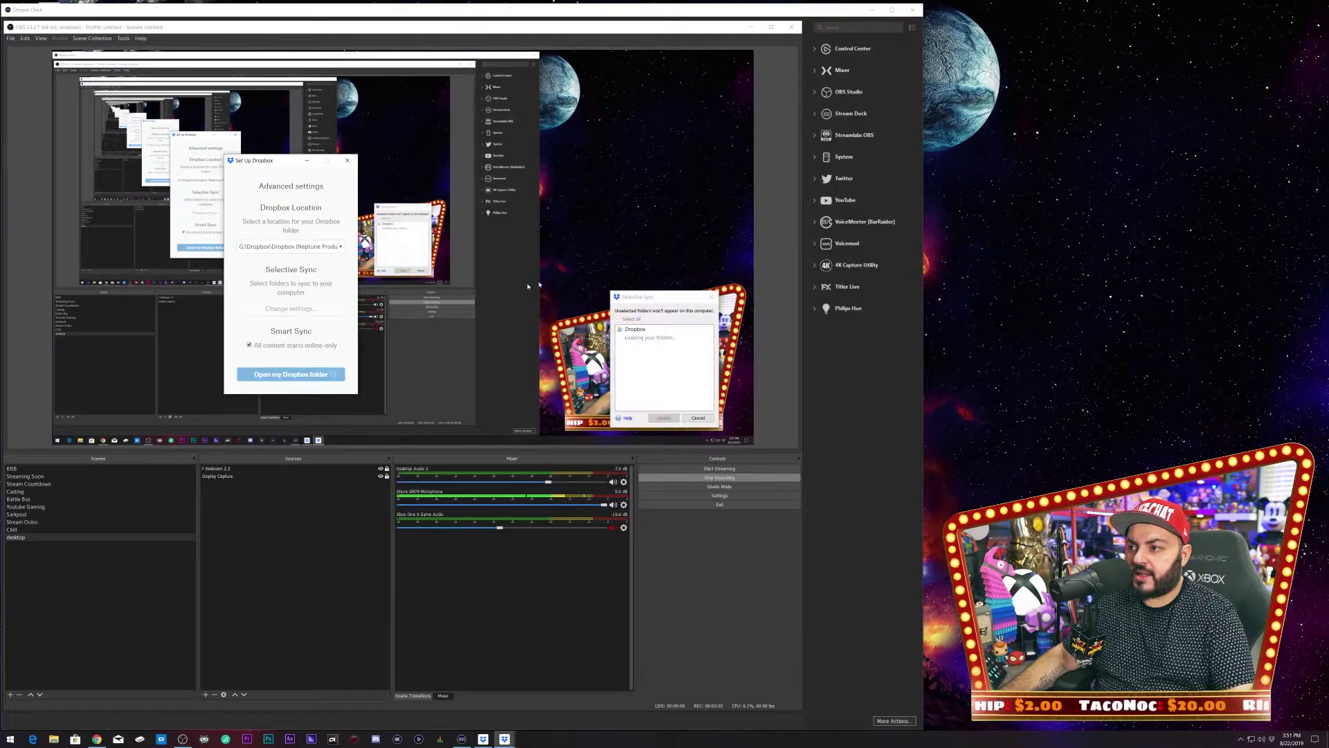
{"action": "left_click_drag", "start_coordinate": [646, 298], "coordinate": [405, 259]}
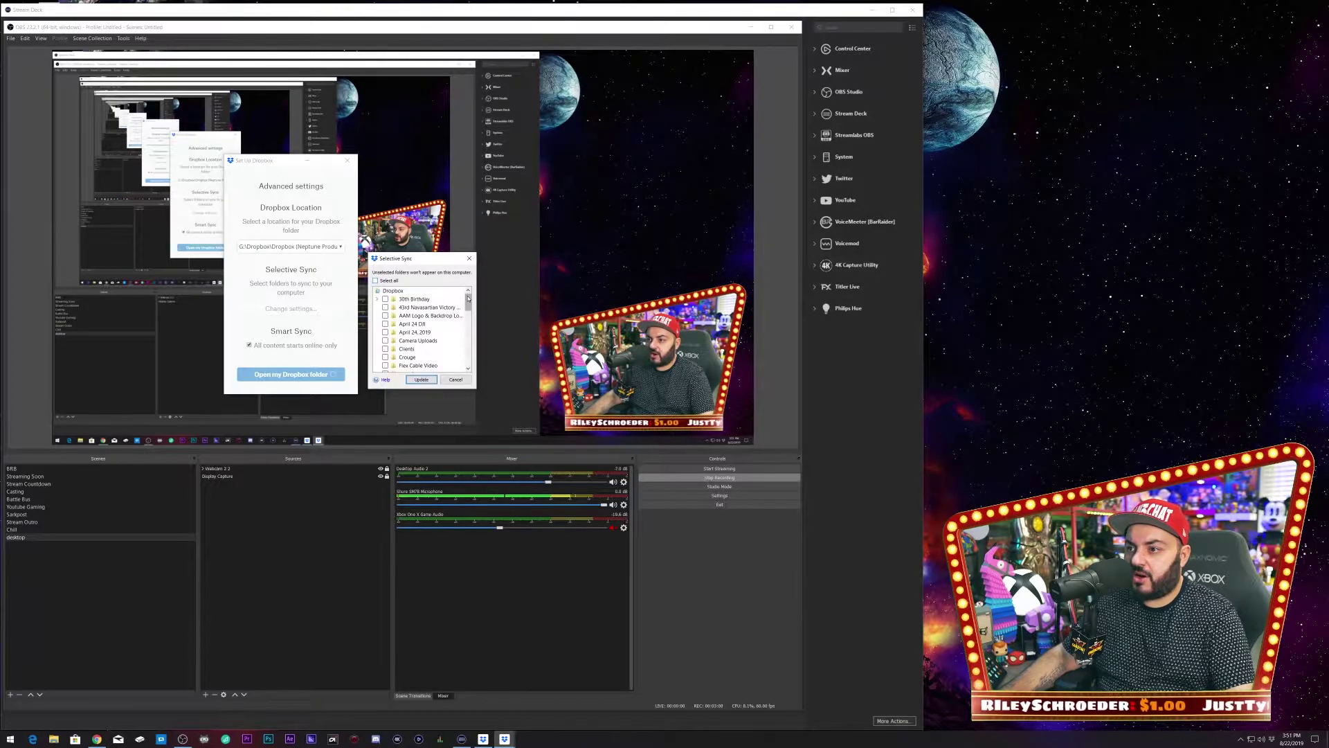
{"action": "left_click_drag", "start_coordinate": [470, 304], "coordinate": [469, 353]}
{"action": "scroll", "coordinate": [386, 344], "scroll_direction": "down", "scroll_amount": 2}
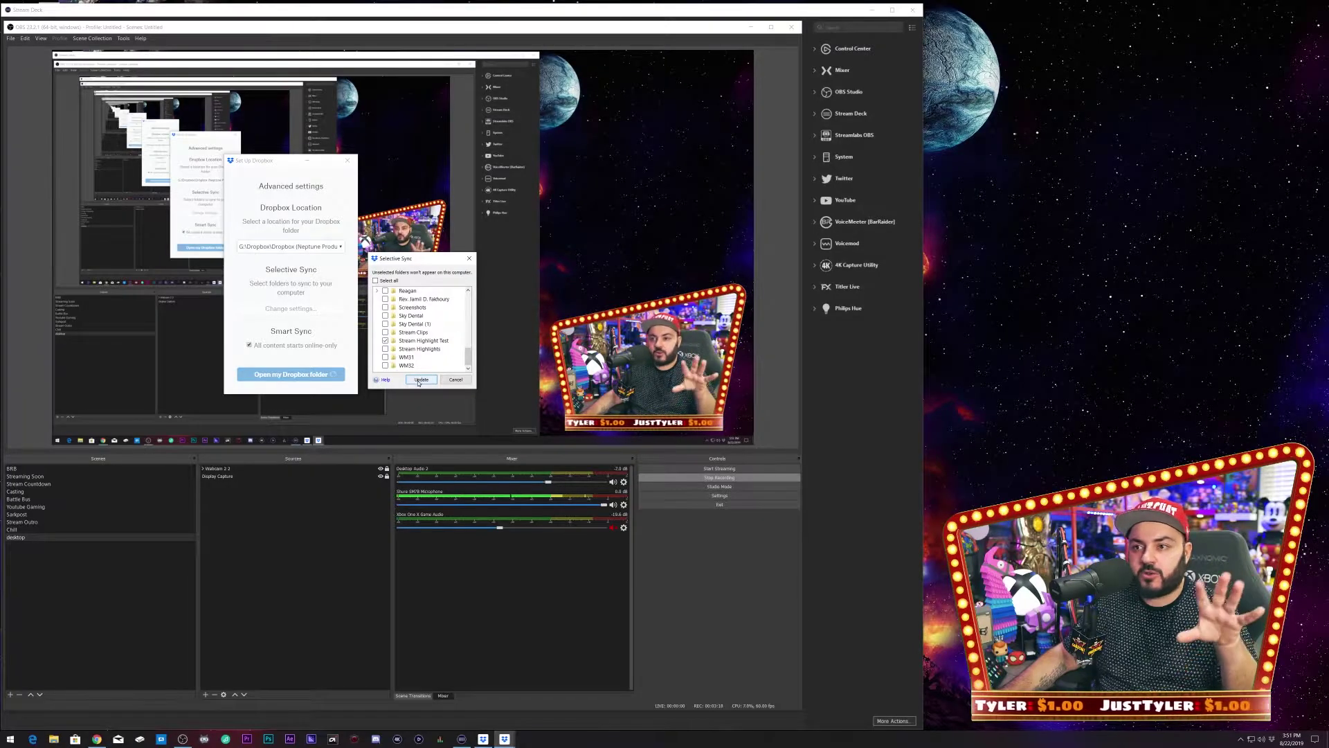
{"action": "left_click", "coordinate": [419, 380]}
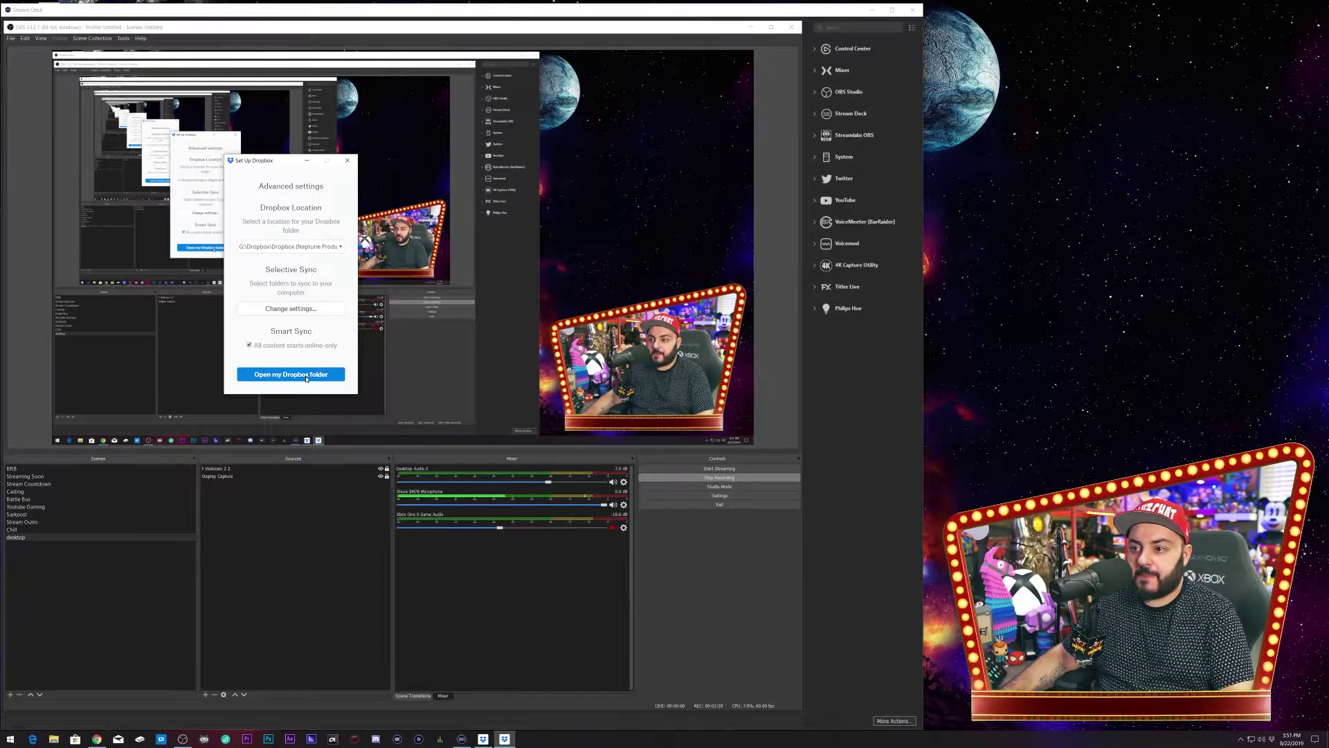
Step: Open the synced Dropbox folder and view the empty Stream Highlight Test folder in Explorer
{"action": "left_click", "coordinate": [306, 376]}
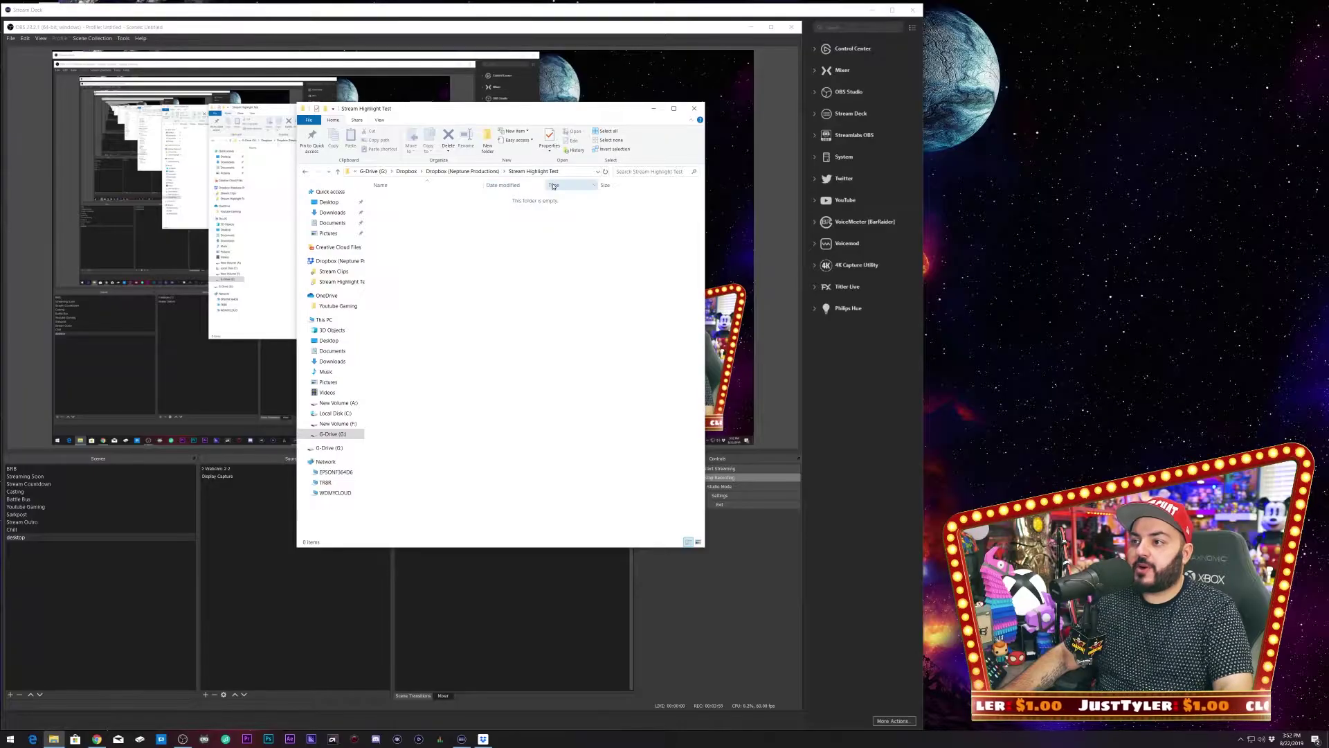
{"action": "left_click_drag", "start_coordinate": [526, 115], "coordinate": [338, 123]}
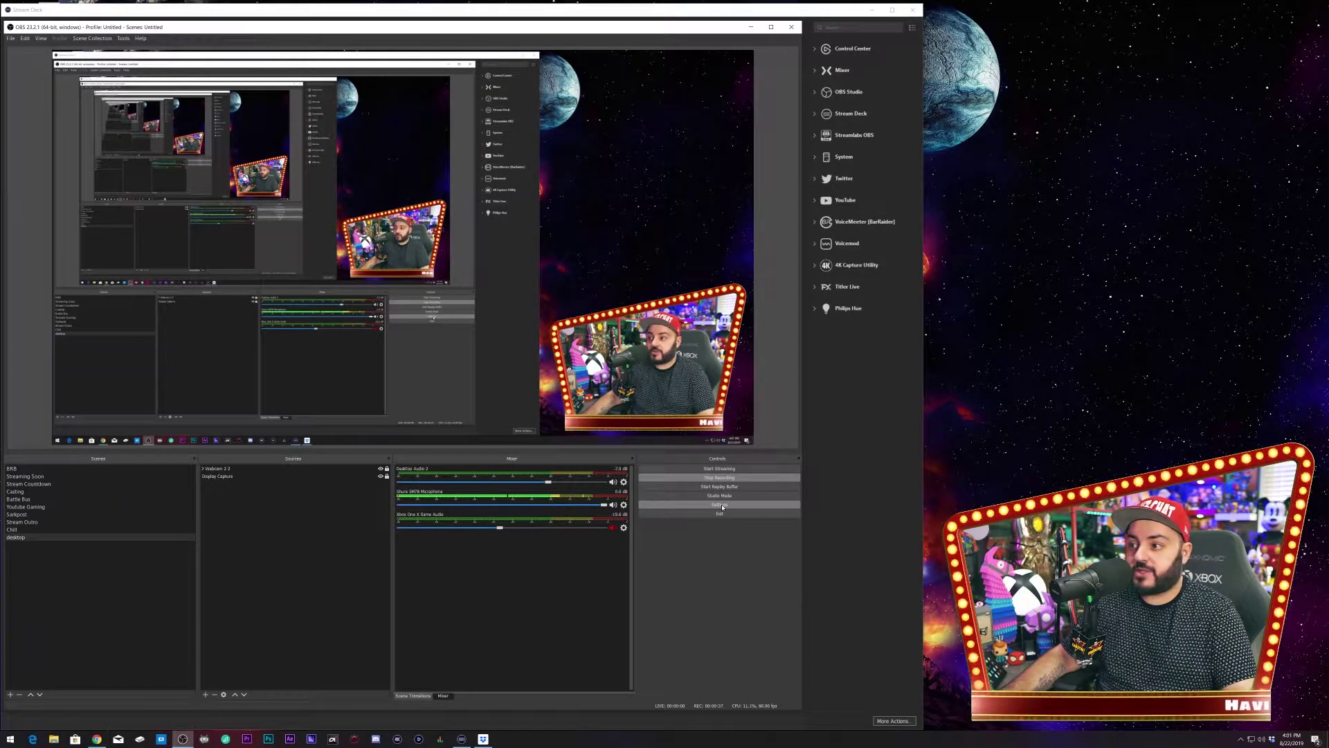
Step: Open OBS Settings and move the dialog aside to uncover the panels
{"action": "left_click", "coordinate": [722, 508]}
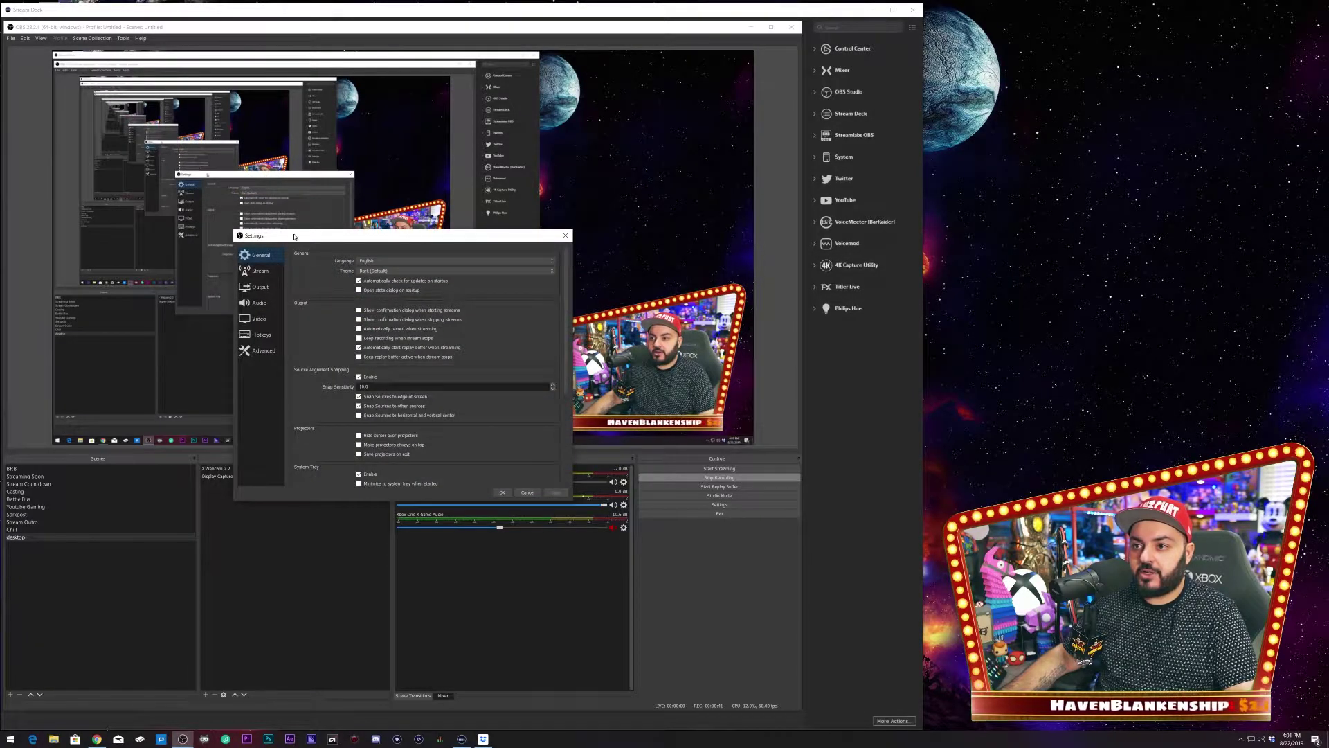
{"action": "left_click_drag", "start_coordinate": [294, 236], "coordinate": [190, 163]}
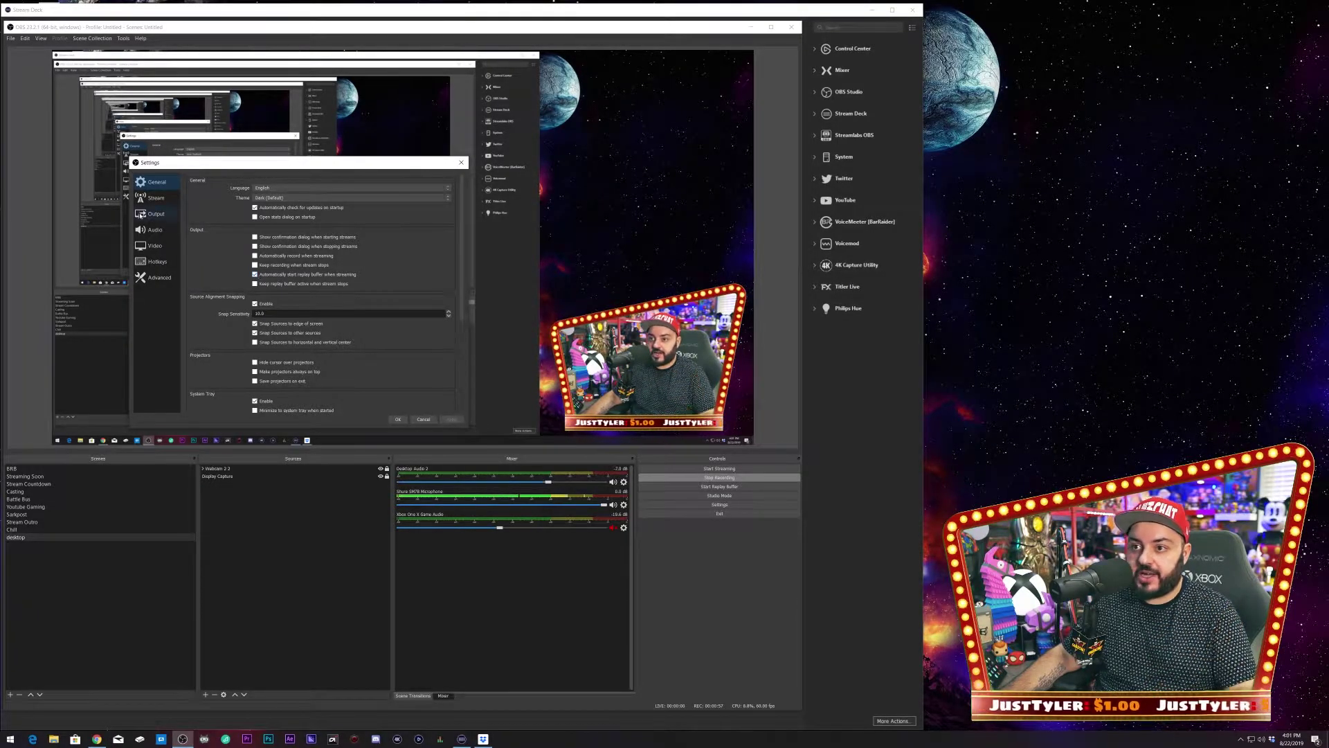
Step: Review the Output recording path and encoder settings, including CBR at 20000 Kbps
{"action": "left_click", "coordinate": [155, 216]}
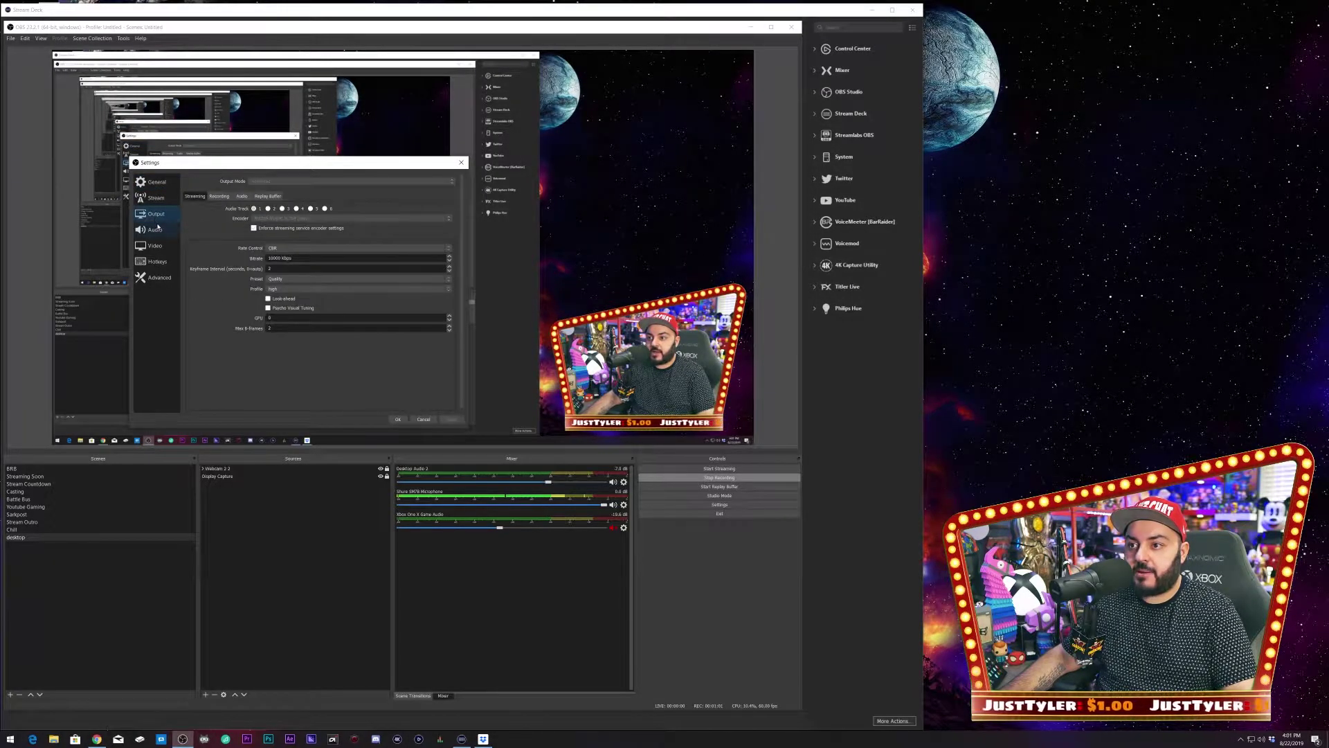
{"action": "left_click", "coordinate": [218, 197]}
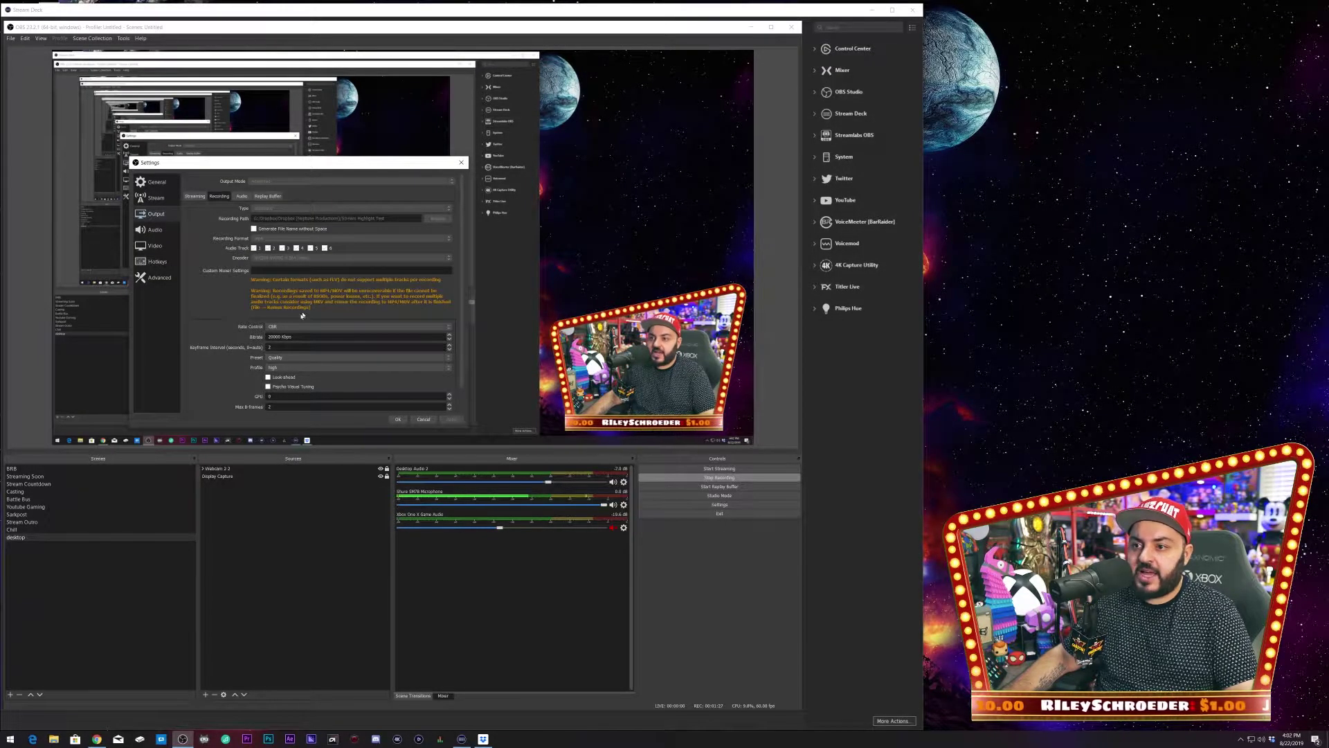
{"action": "scroll", "coordinate": [463, 284], "scroll_direction": "down", "scroll_amount": 2}
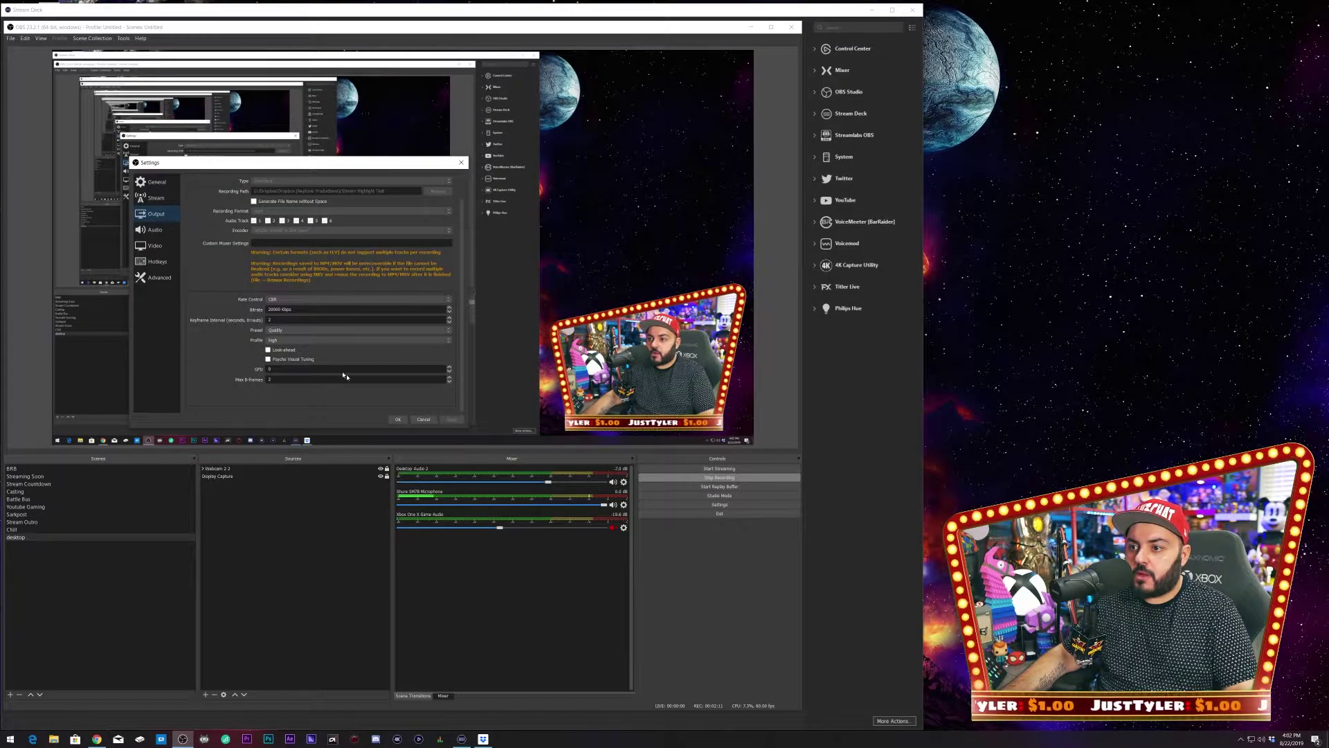
Step: Close and reopen Settings, then tick Enable Replay Buffer under Output's Replay Buffer tab
{"action": "left_click", "coordinate": [398, 419]}
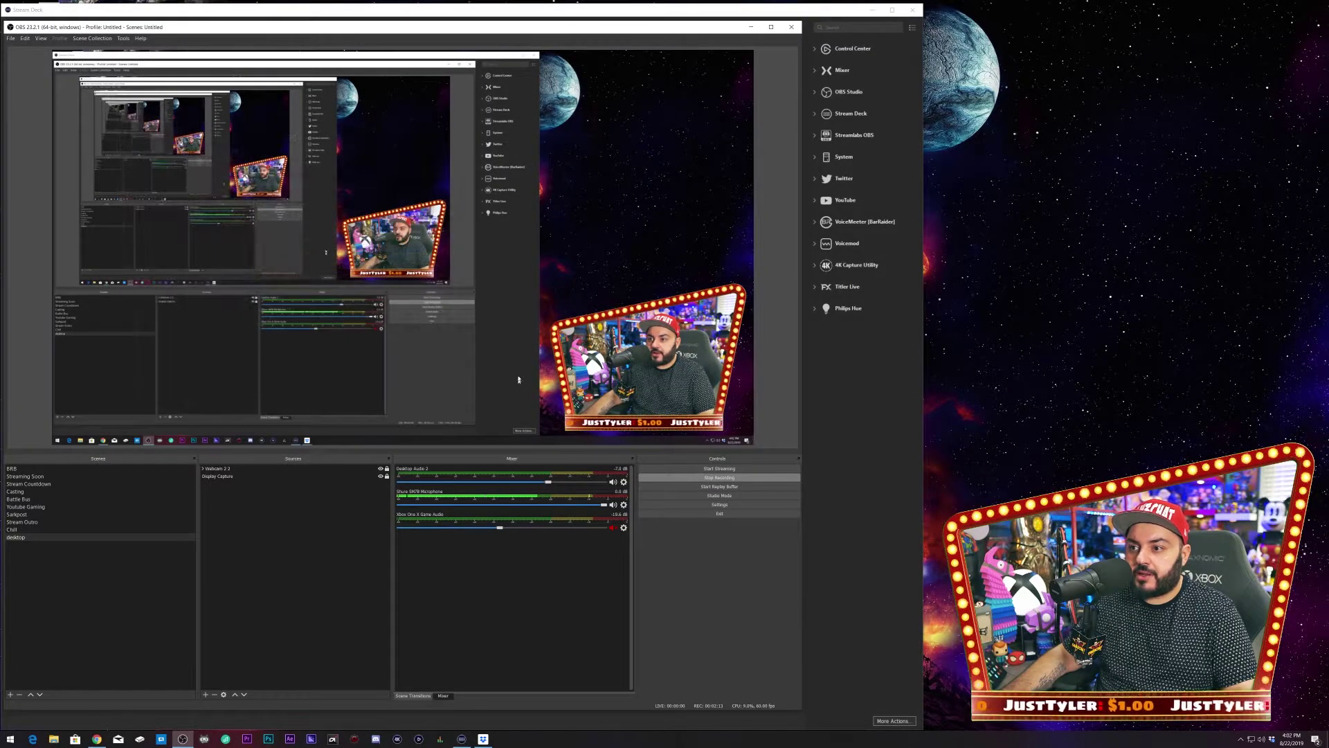
{"action": "left_click", "coordinate": [719, 504]}
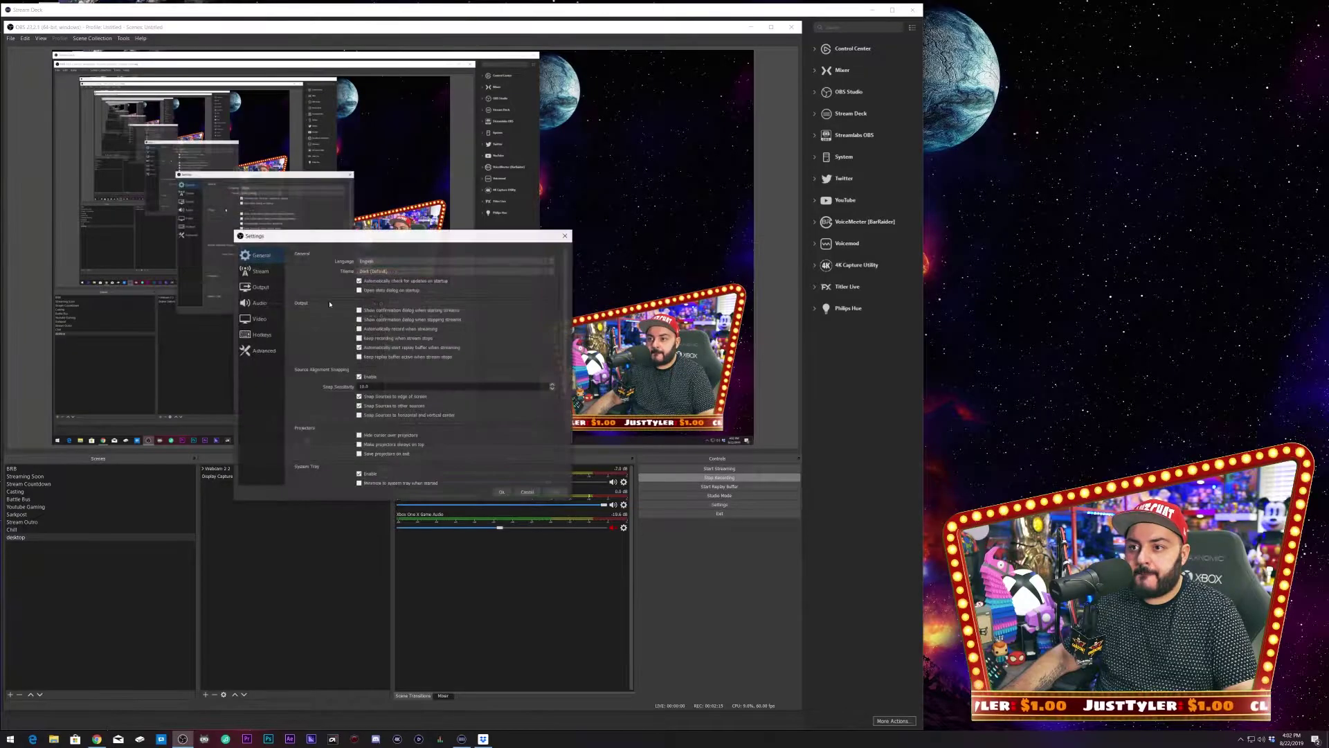
{"action": "left_click", "coordinate": [260, 287]}
{"action": "left_click_drag", "start_coordinate": [362, 237], "coordinate": [209, 193]}
{"action": "left_click", "coordinate": [215, 227]}
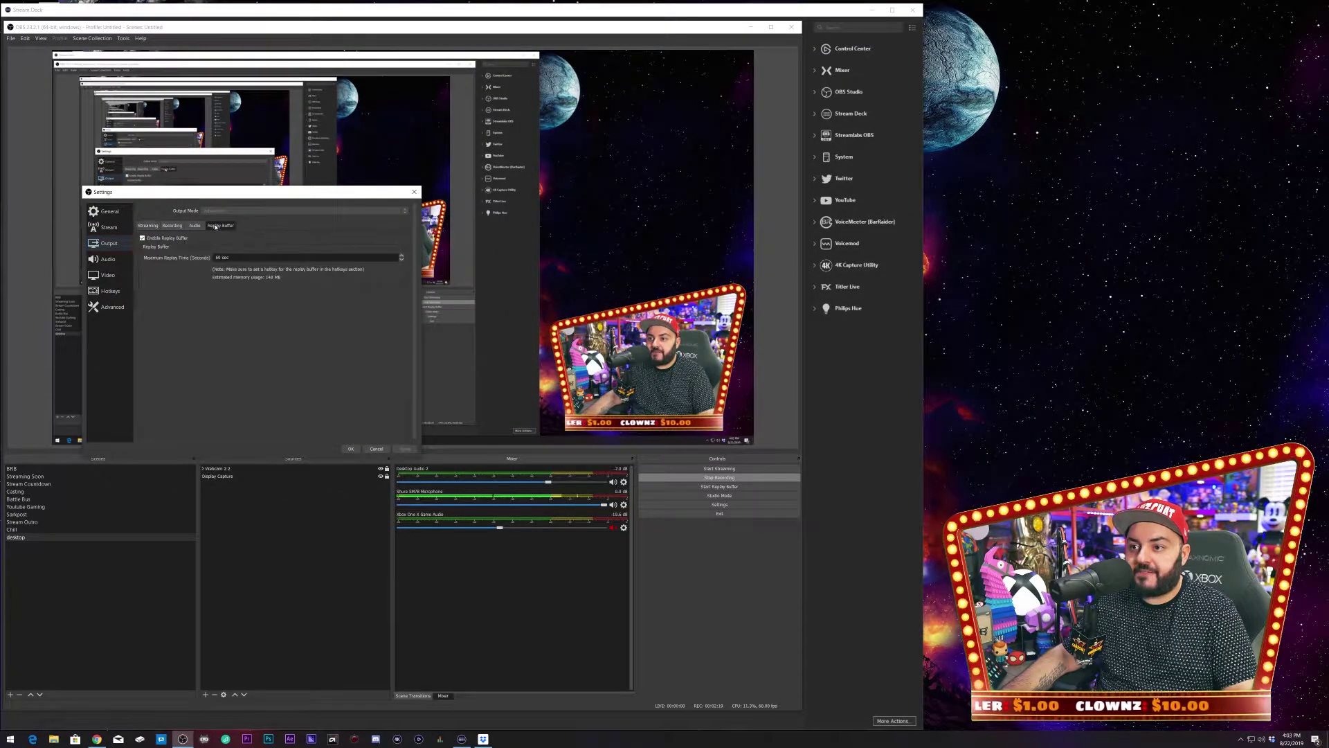
{"action": "left_click", "coordinate": [143, 239]}
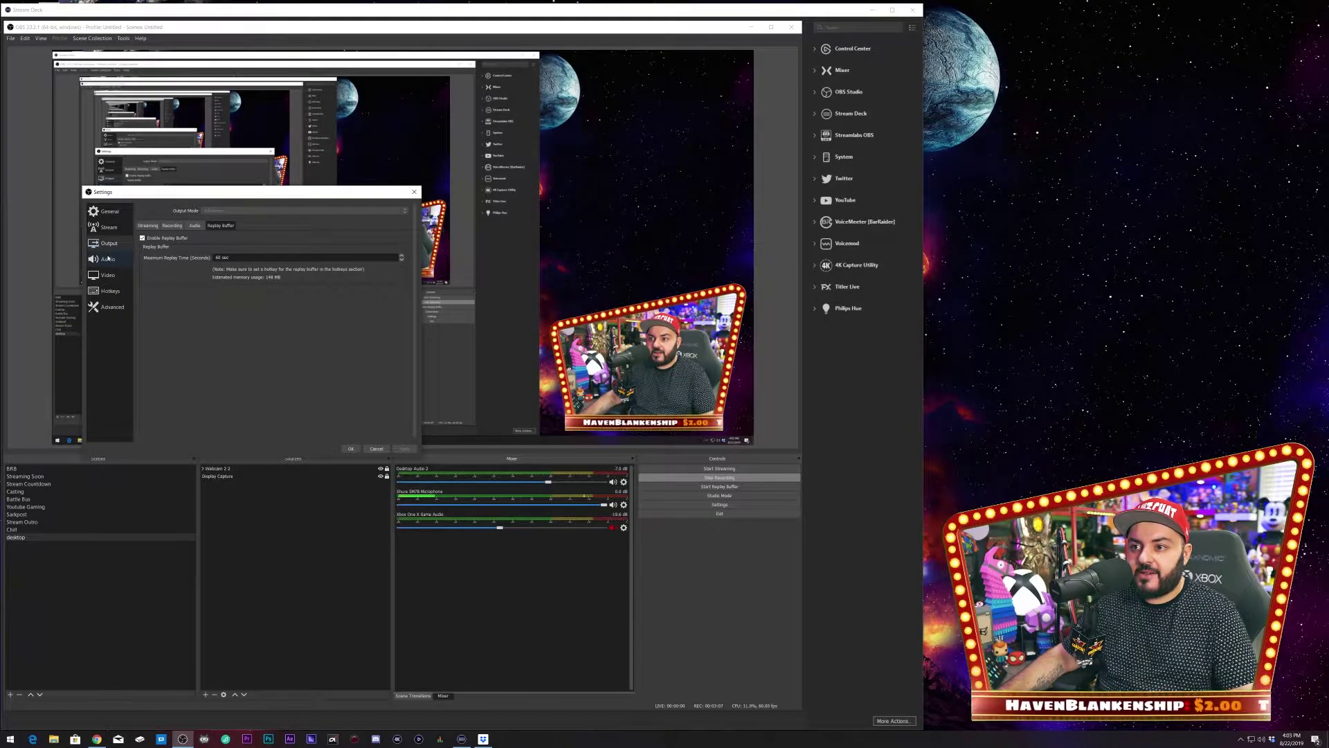
Step: Assign S as the Stop Replay Buffer hotkey and save the settings with OK
{"action": "left_click", "coordinate": [109, 291]}
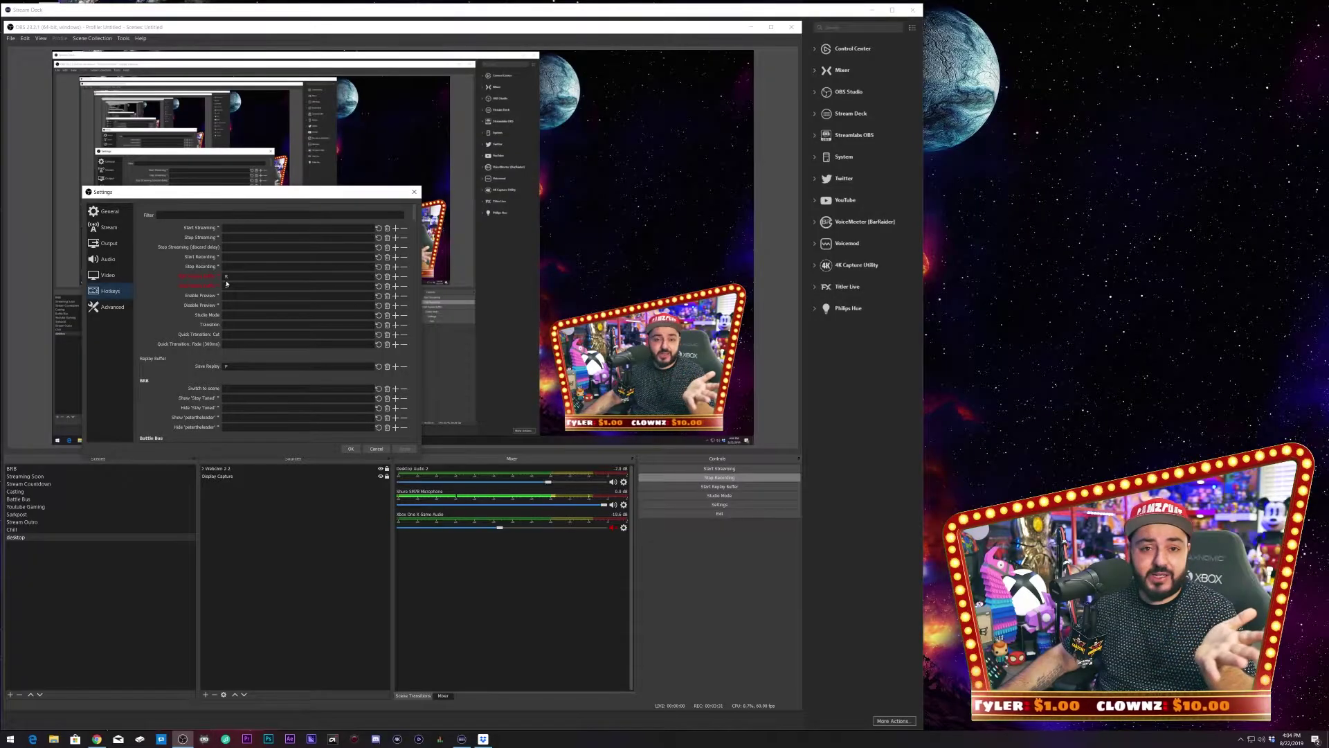
{"action": "key", "text": "s"}
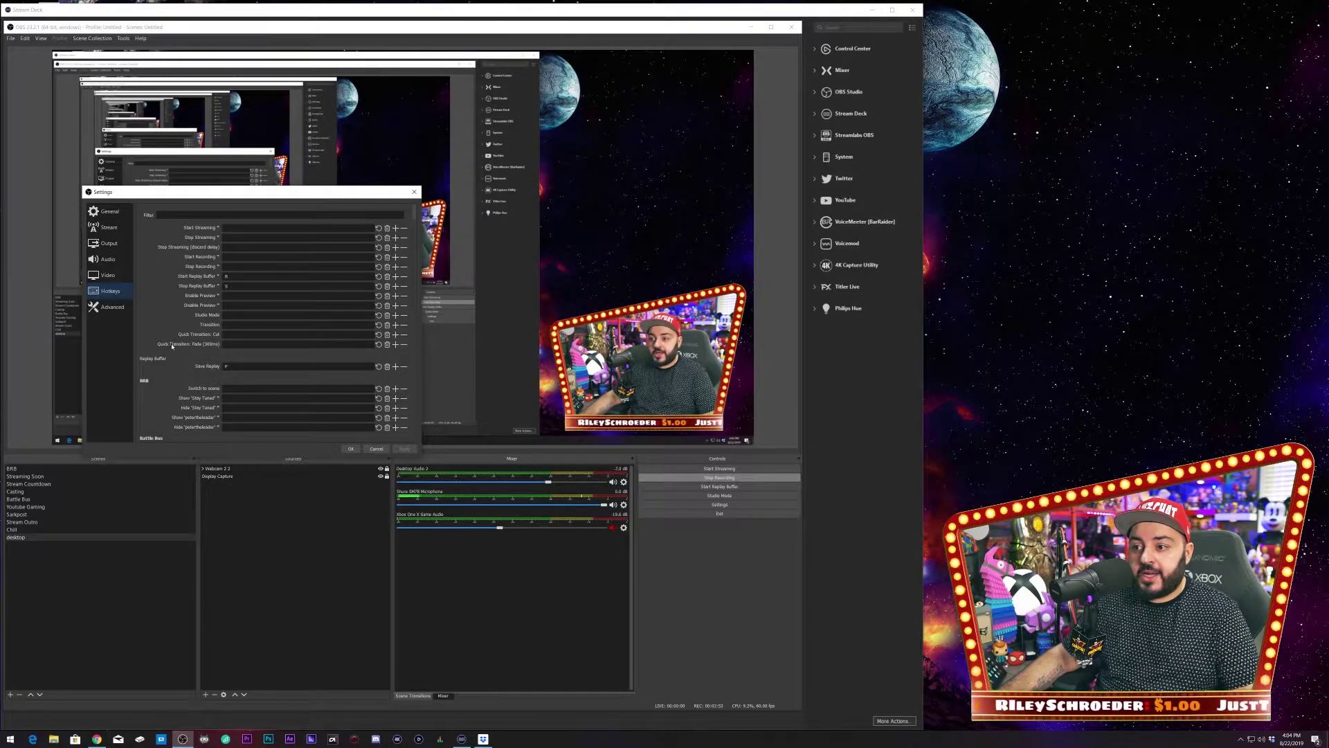
{"action": "left_click", "coordinate": [348, 449]}
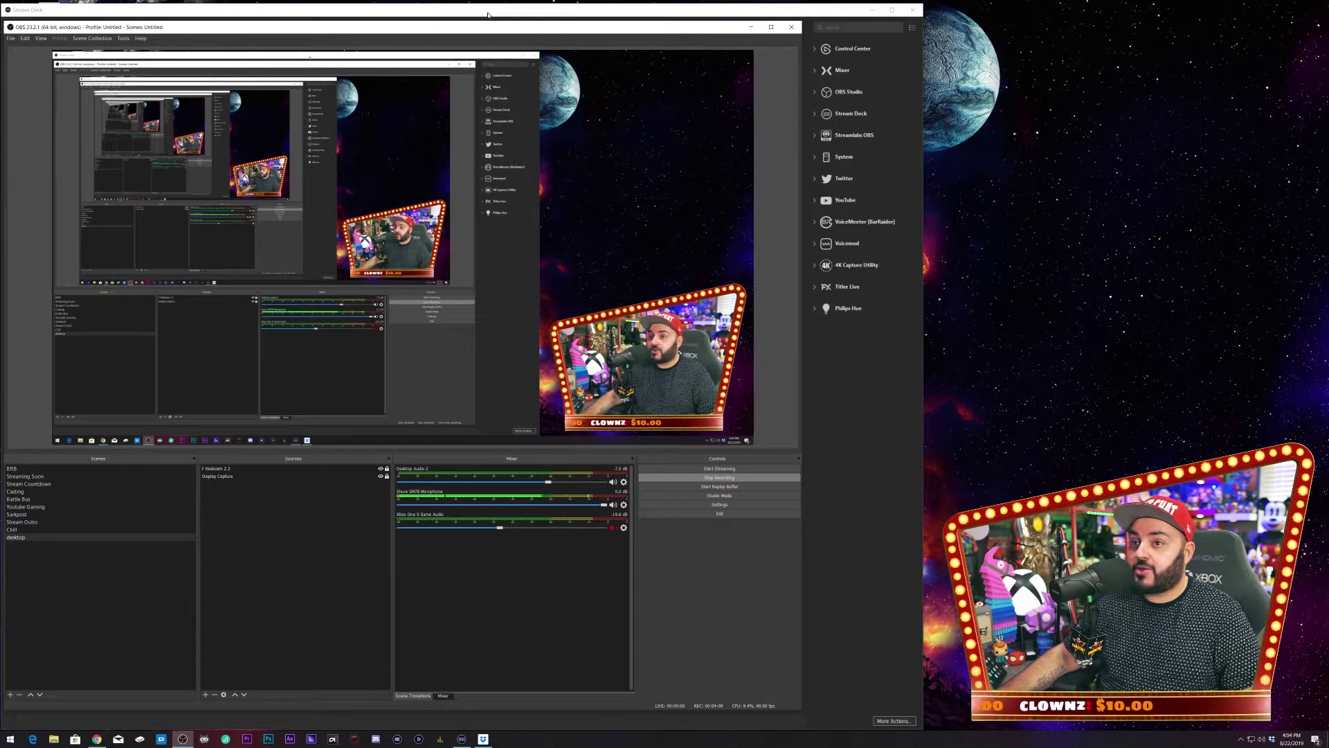
Step: Bring up the Stream Deck app and select the empty bottom-row key for the new button
{"action": "left_click", "coordinate": [488, 14]}
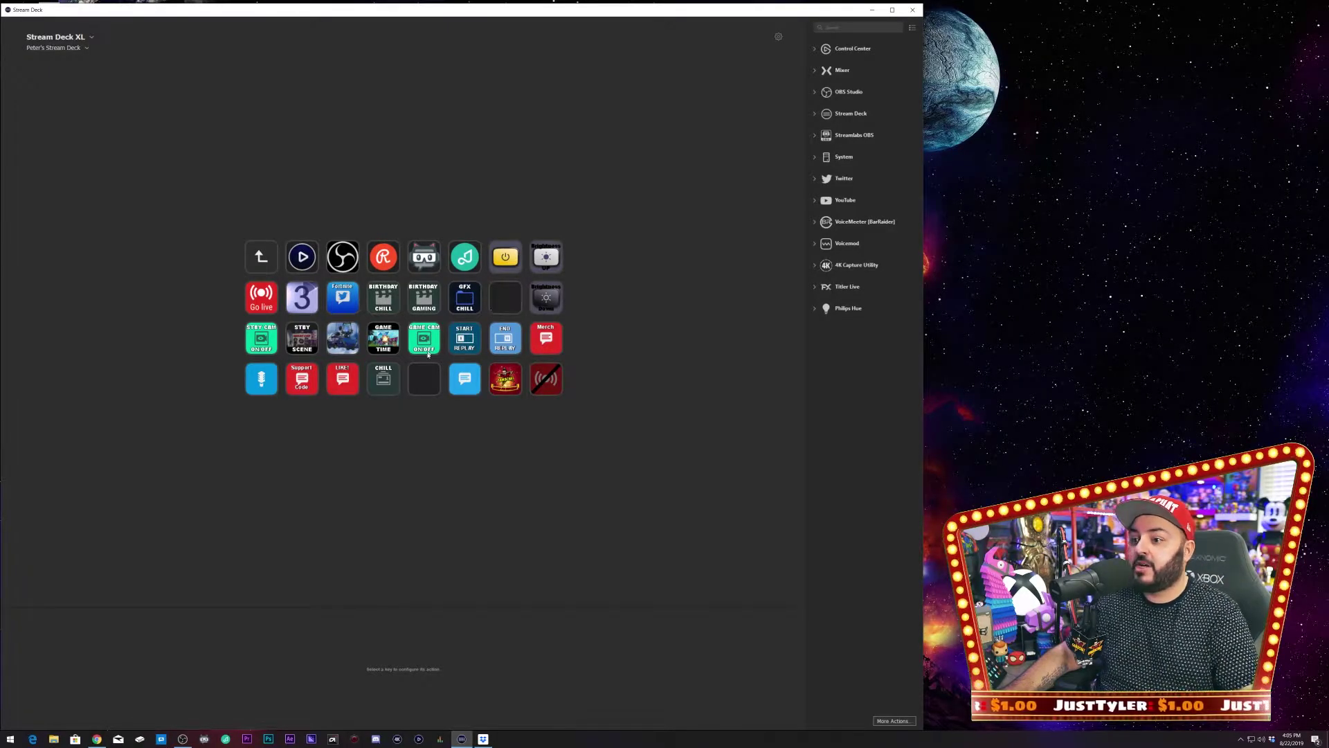
{"action": "left_click", "coordinate": [424, 385]}
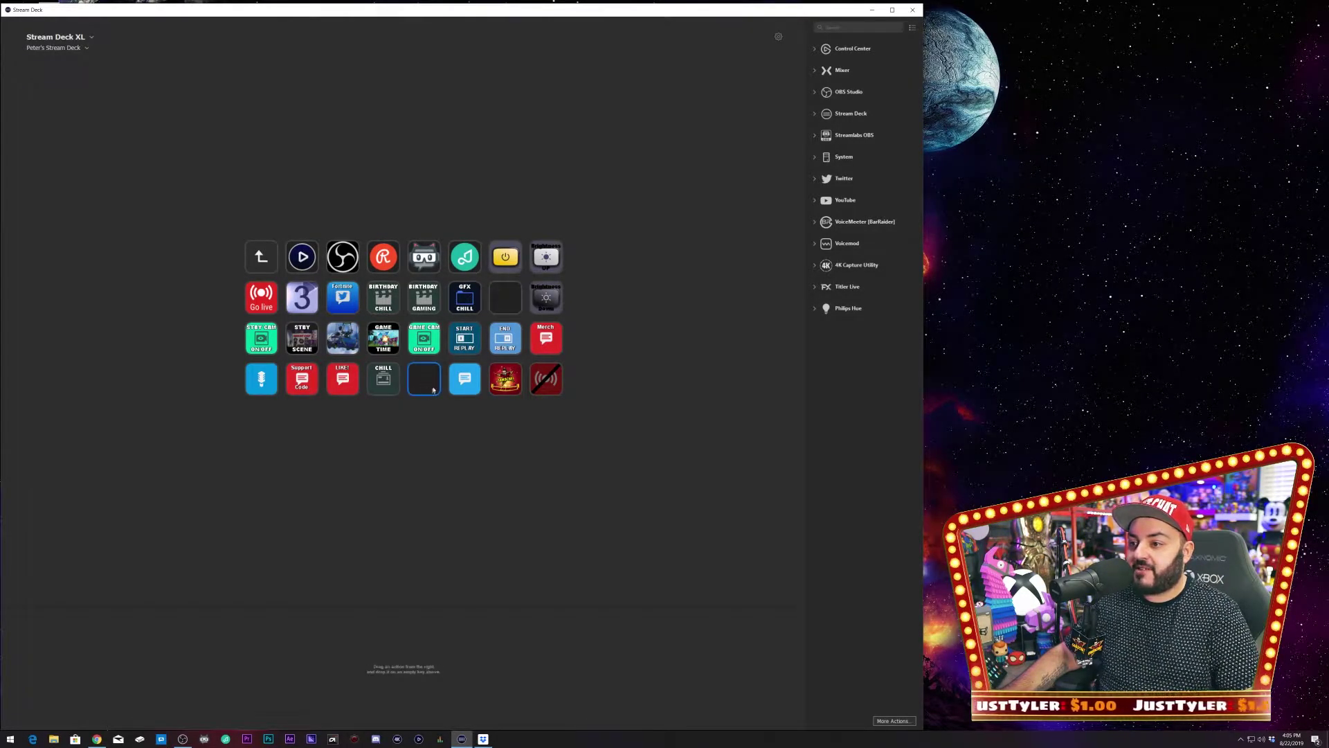
{"action": "left_click", "coordinate": [507, 300]}
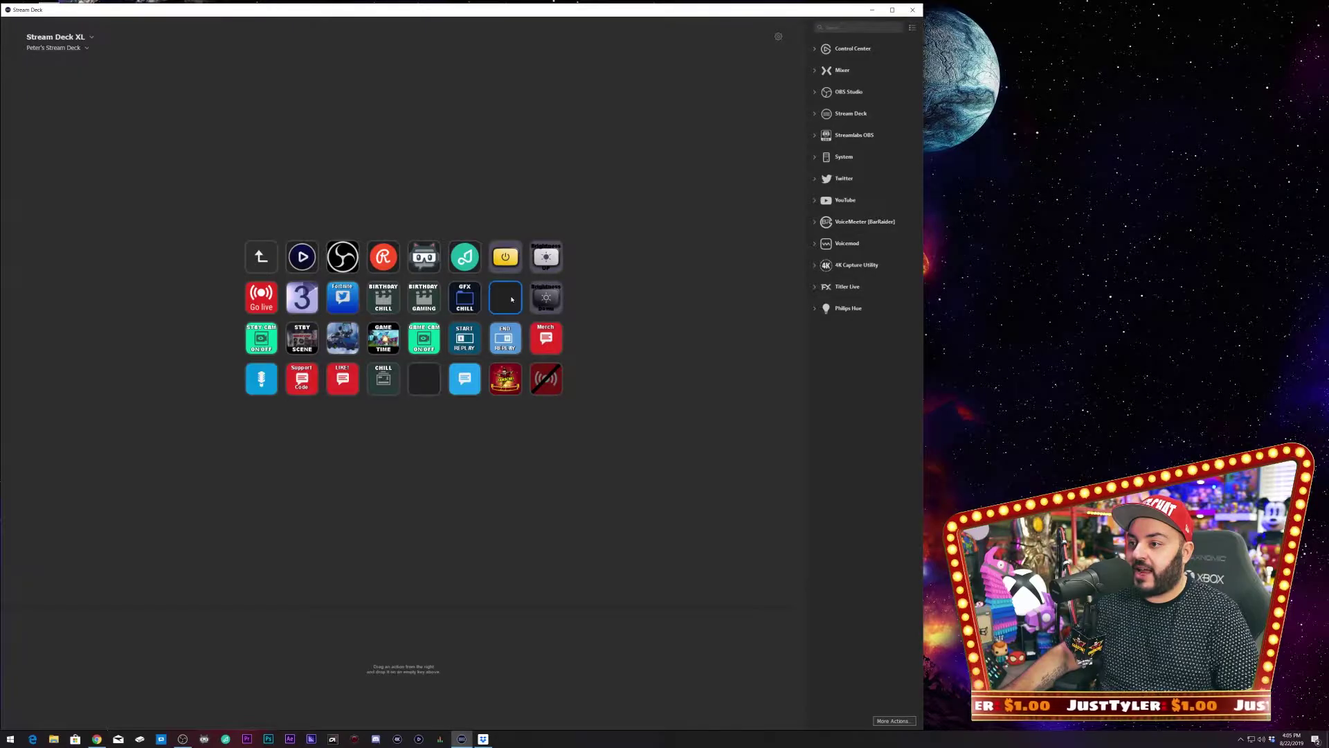
{"action": "left_click", "coordinate": [429, 379]}
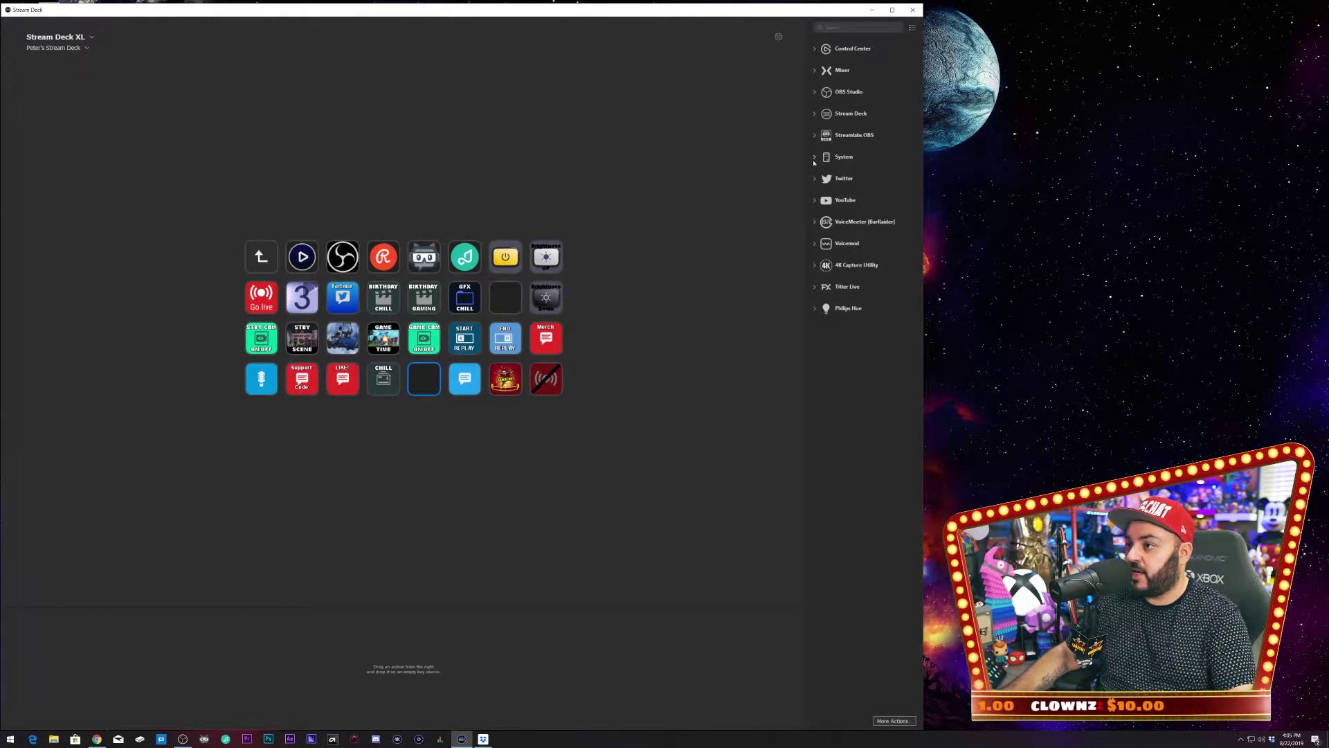
Step: Put a System Hotkey action on the empty key and record P as its keystroke
{"action": "left_click", "coordinate": [815, 158]}
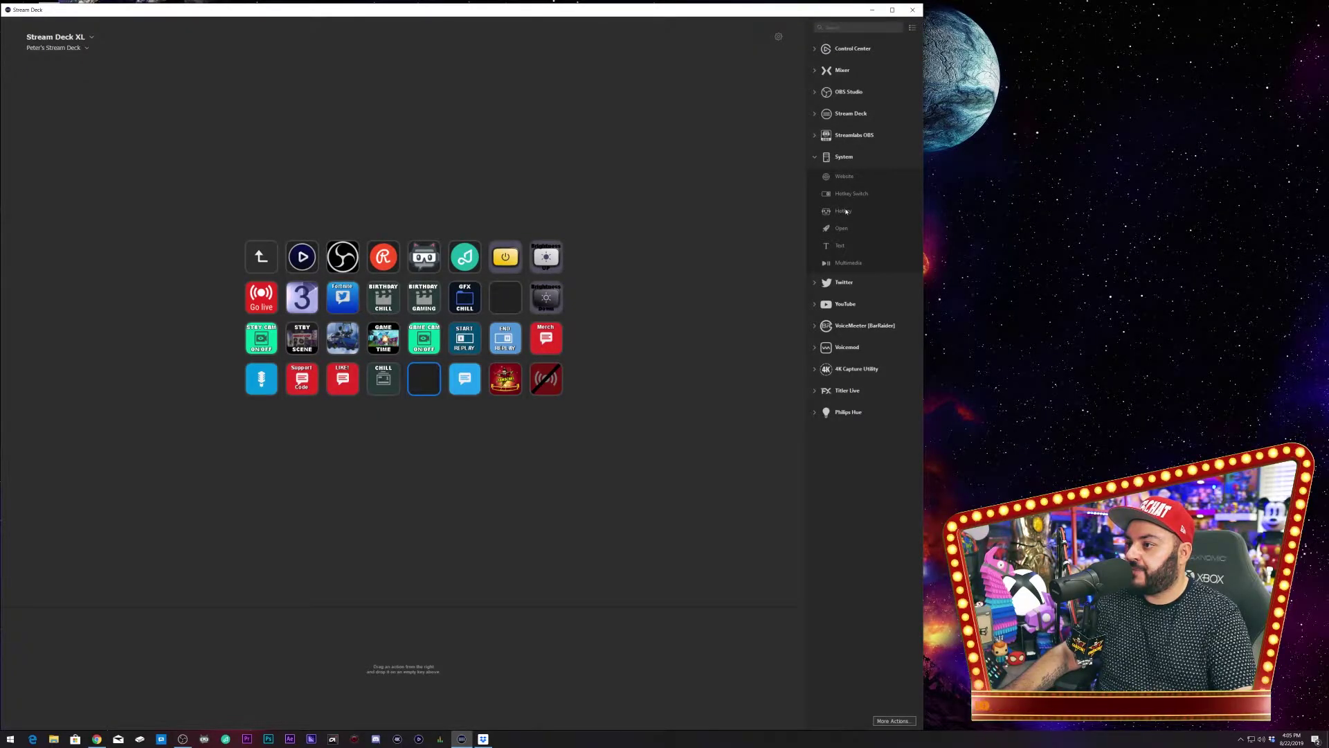
{"action": "left_click_drag", "start_coordinate": [845, 211], "coordinate": [429, 382]}
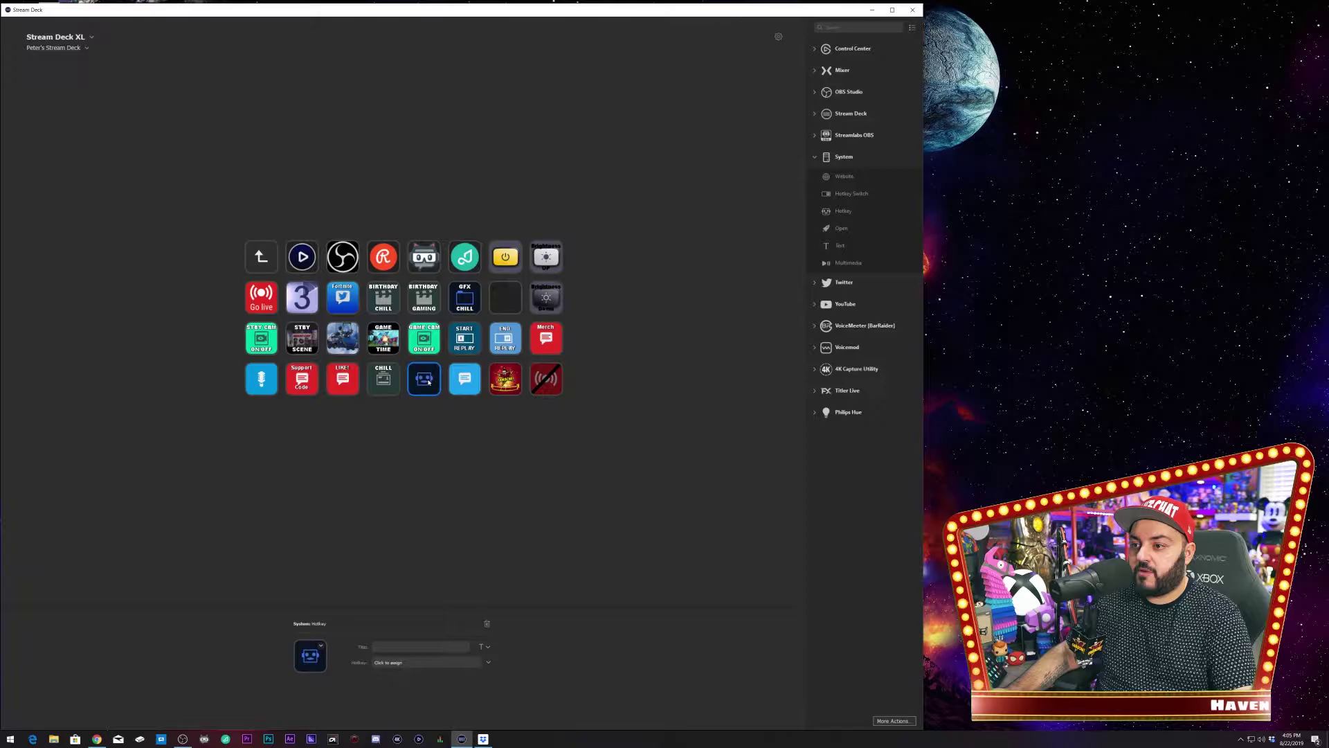
{"action": "left_click", "coordinate": [412, 663]}
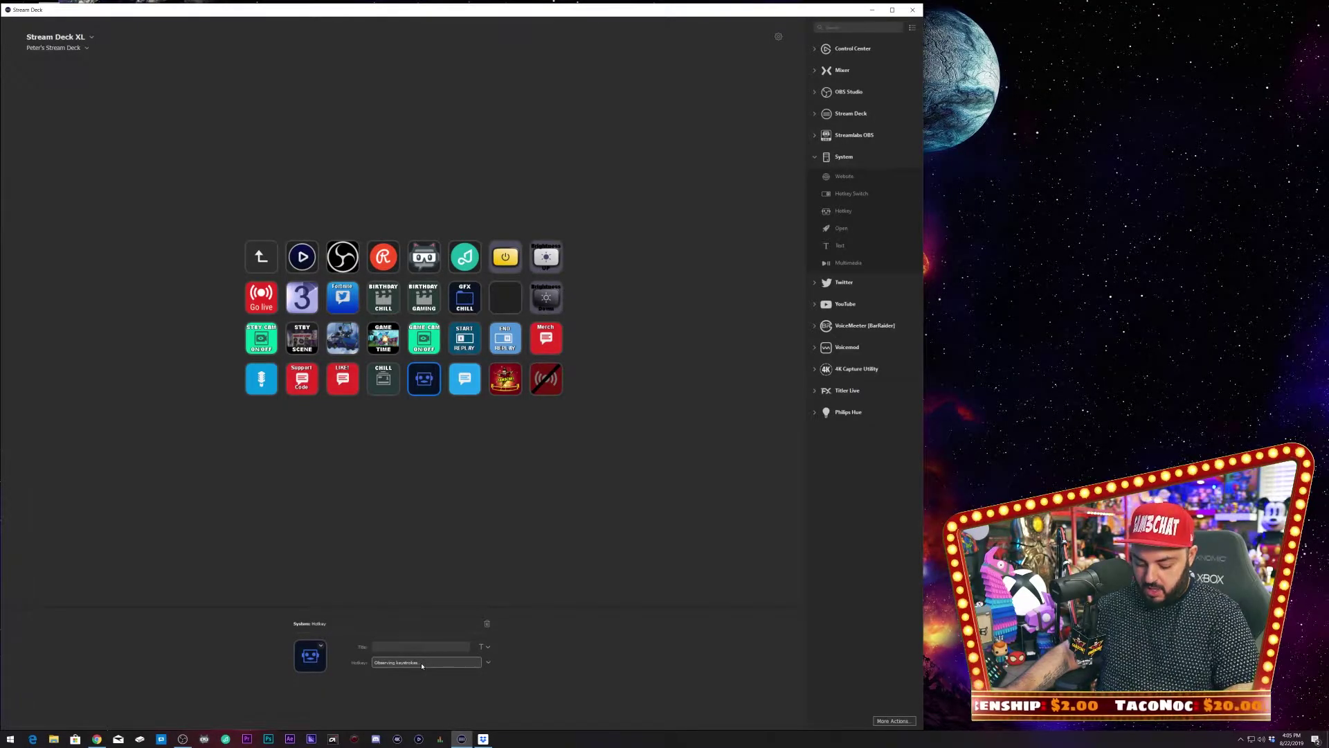
{"action": "key", "text": "p"}
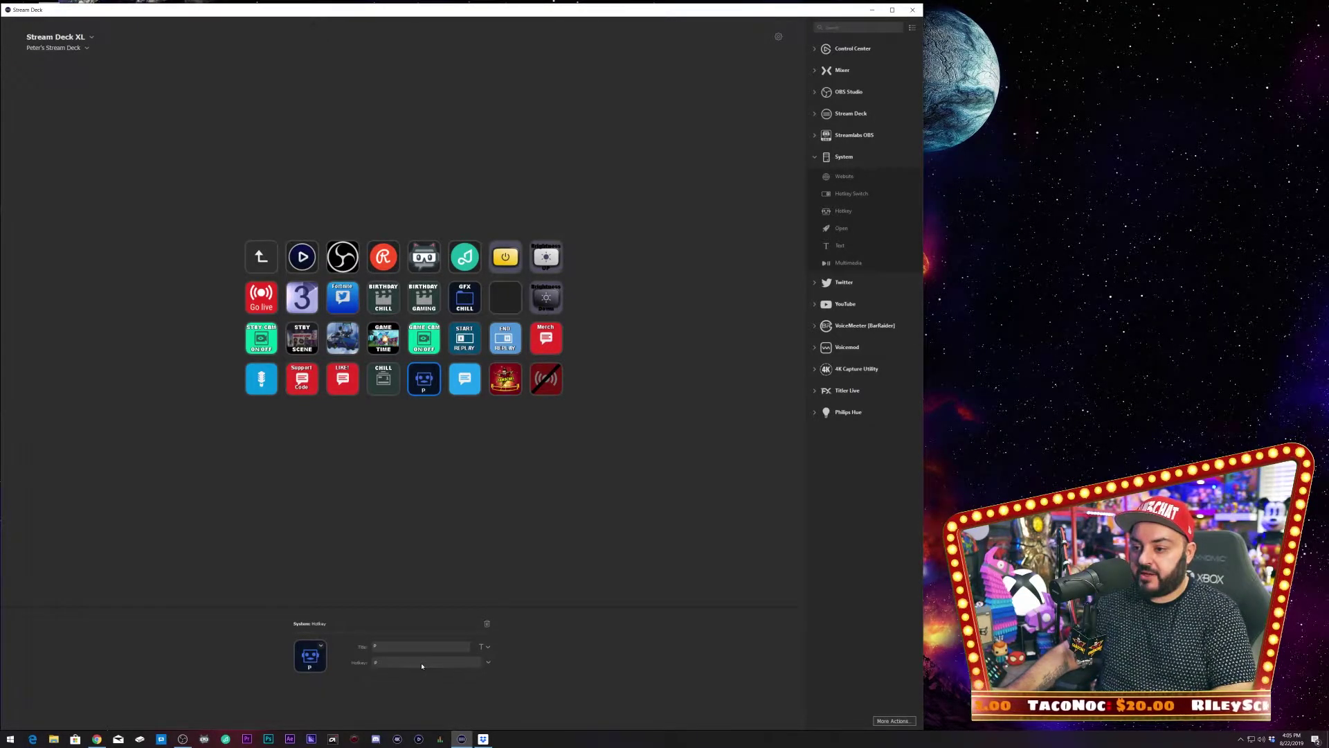
Step: Turn off Show Title so the key shows no title text
{"action": "left_click", "coordinate": [489, 646]}
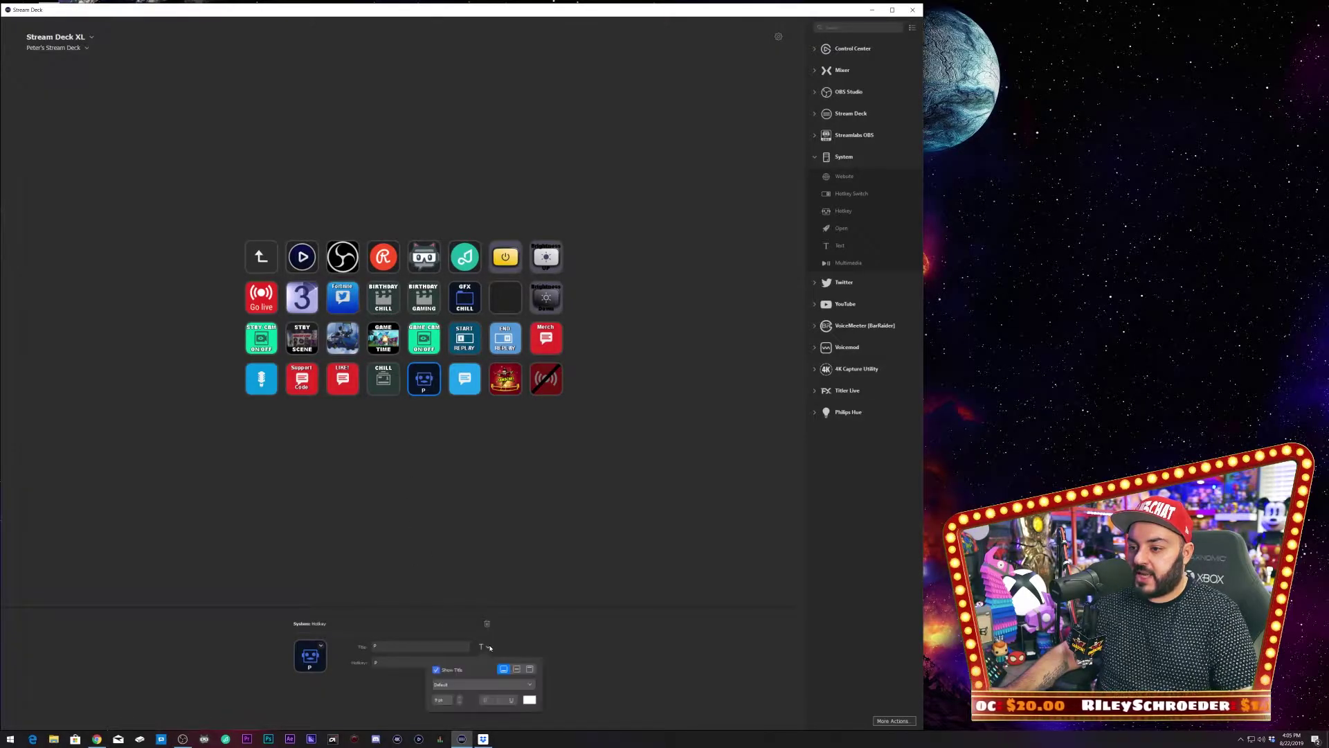
{"action": "left_click", "coordinate": [436, 670]}
{"action": "left_click", "coordinate": [385, 623]}
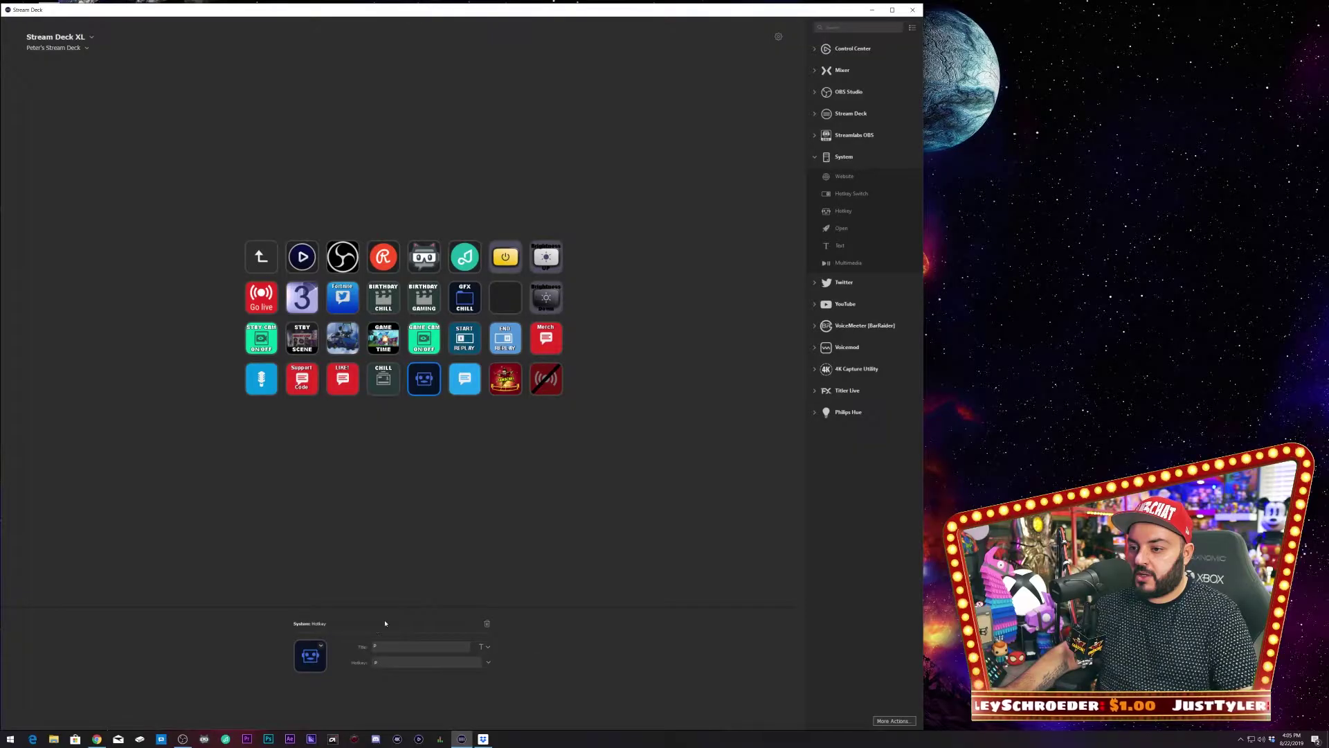
Step: Set the key's icon from the Downloads image streamdeck_key (14)
{"action": "left_click", "coordinate": [322, 648]}
{"action": "left_click", "coordinate": [342, 662]}
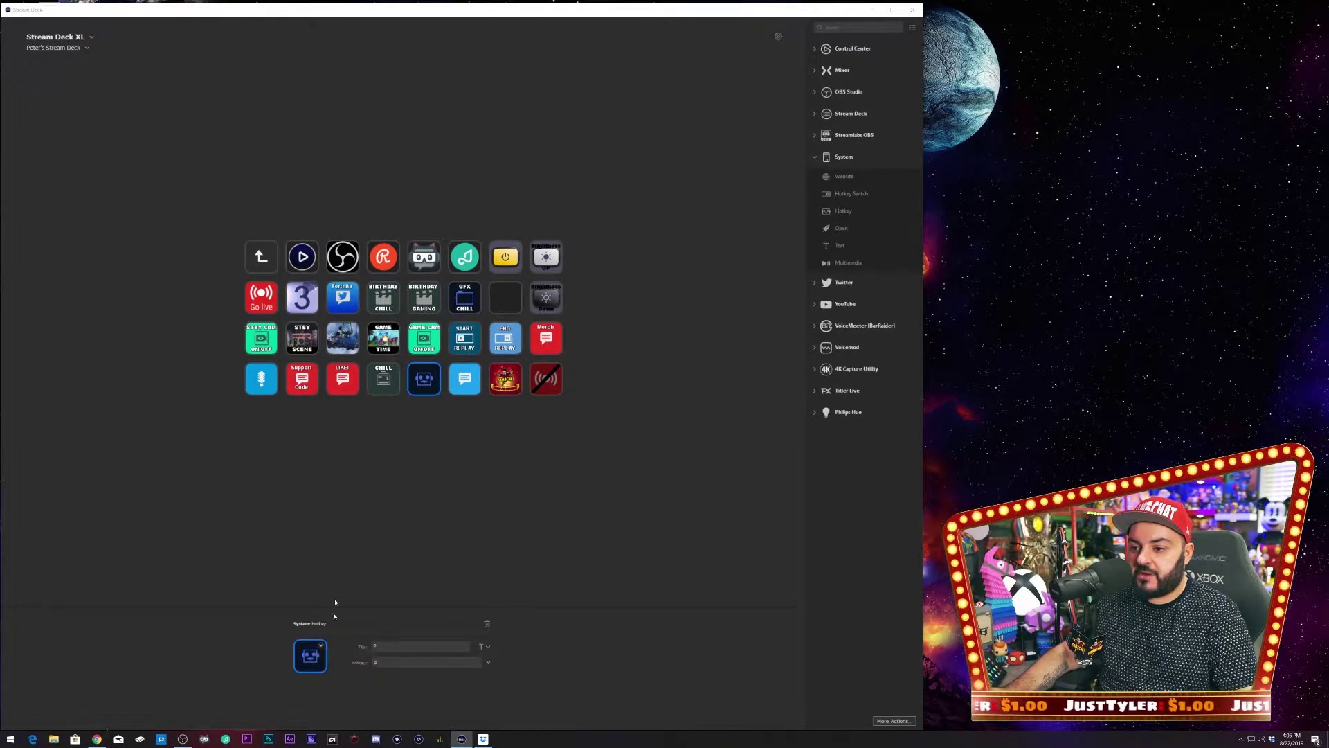
{"action": "left_click", "coordinate": [31, 206]}
{"action": "left_click", "coordinate": [198, 97]}
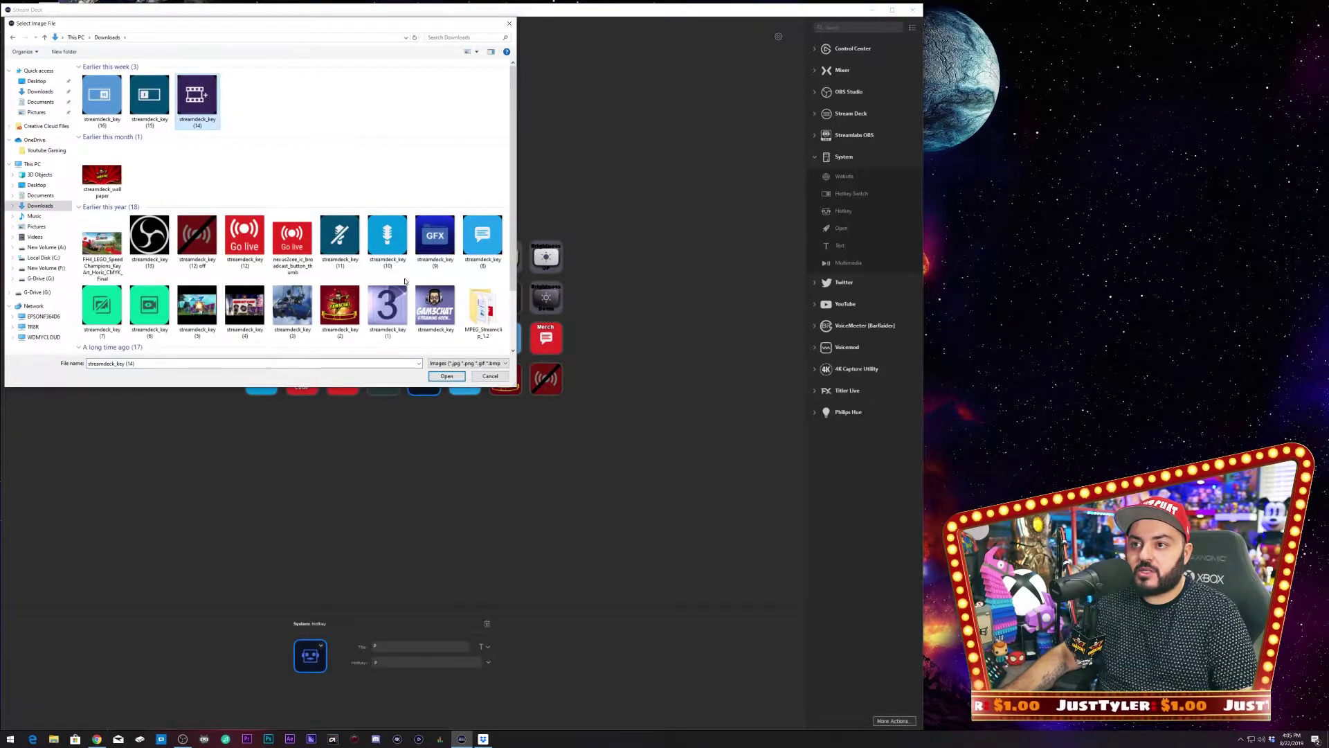
{"action": "left_click", "coordinate": [439, 376]}
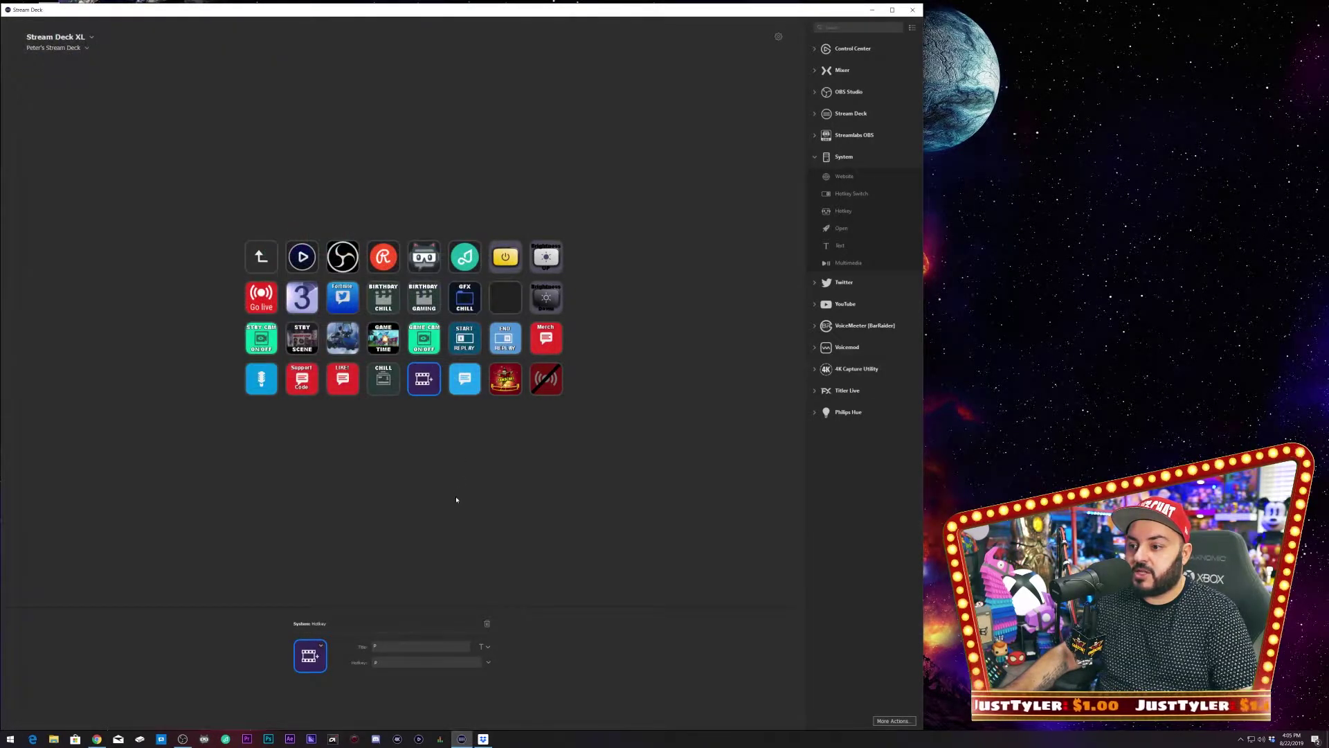
{"action": "left_click", "coordinate": [457, 499]}
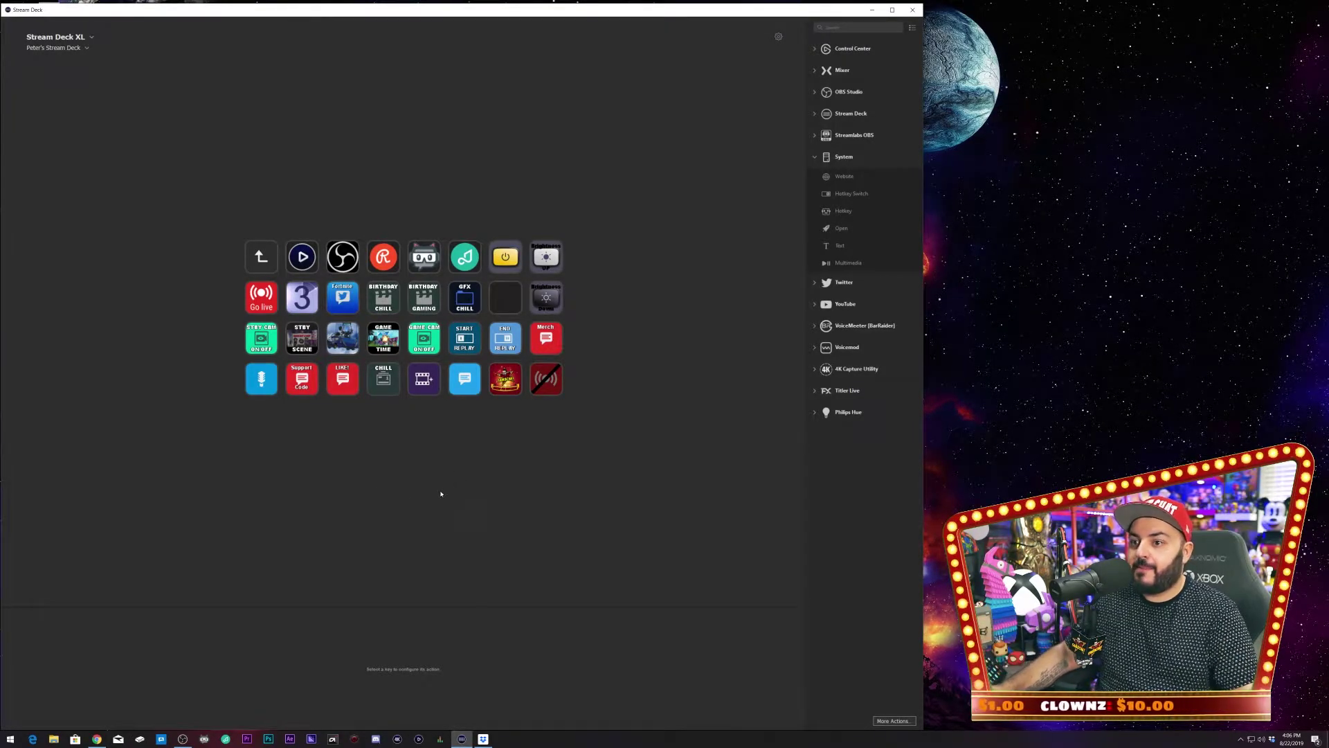
Step: In OBS, start the replay buffer with Ctrl+Shift+R, then switch to the Youtube Gaming scene
{"action": "left_click", "coordinate": [182, 738]}
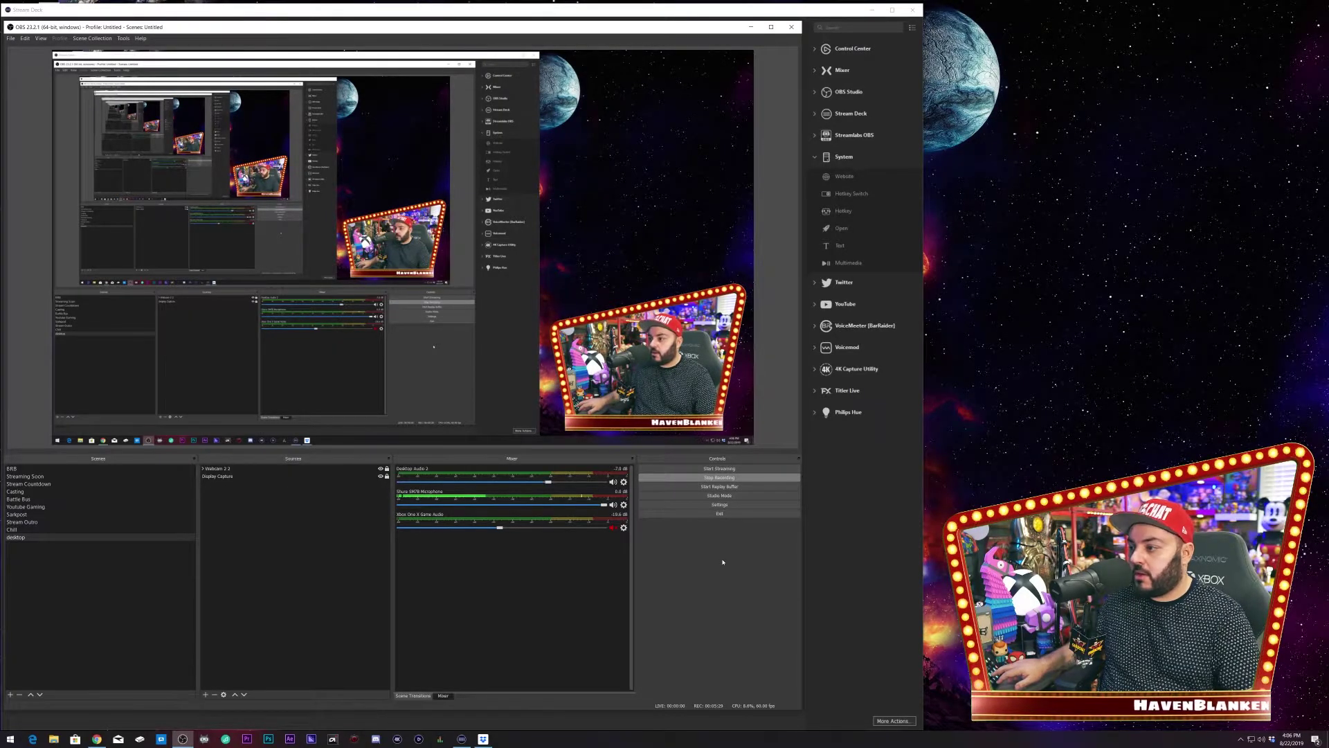
{"action": "key", "text": "ctrl+shift+r"}
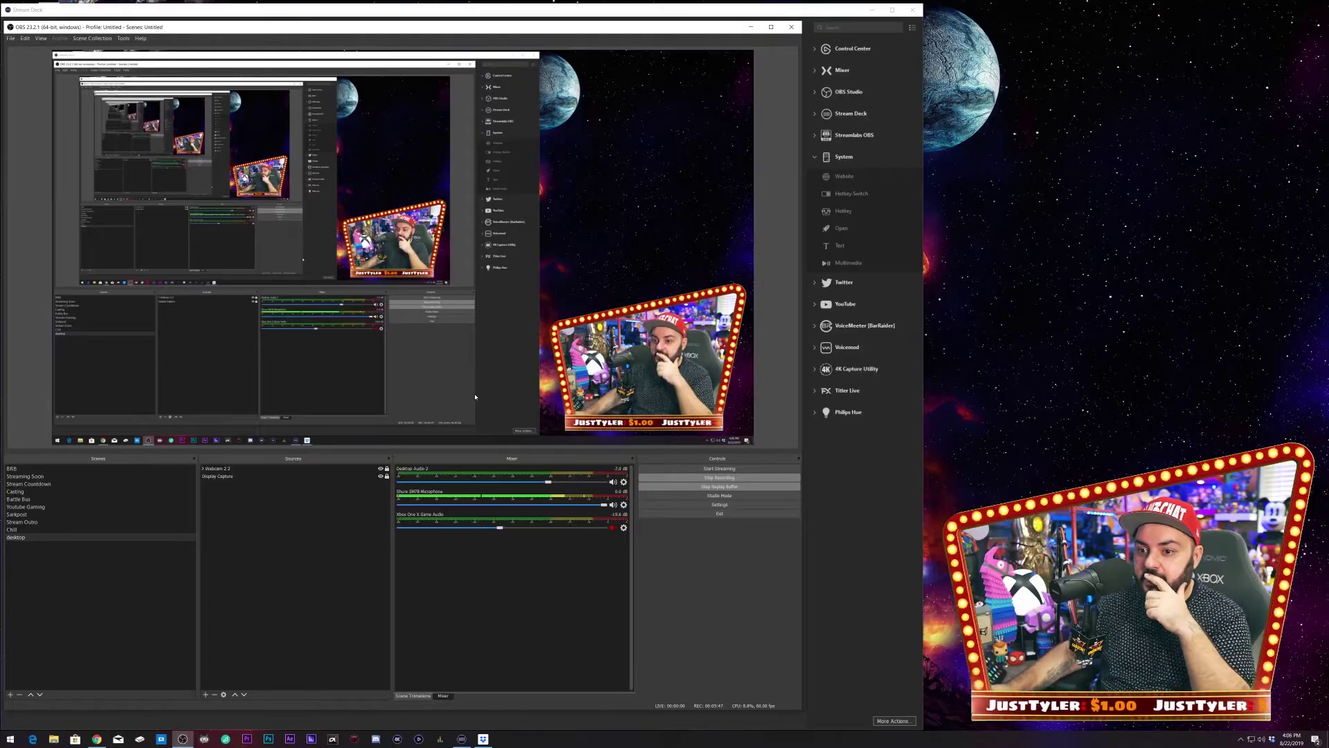
{"action": "left_click", "coordinate": [138, 507]}
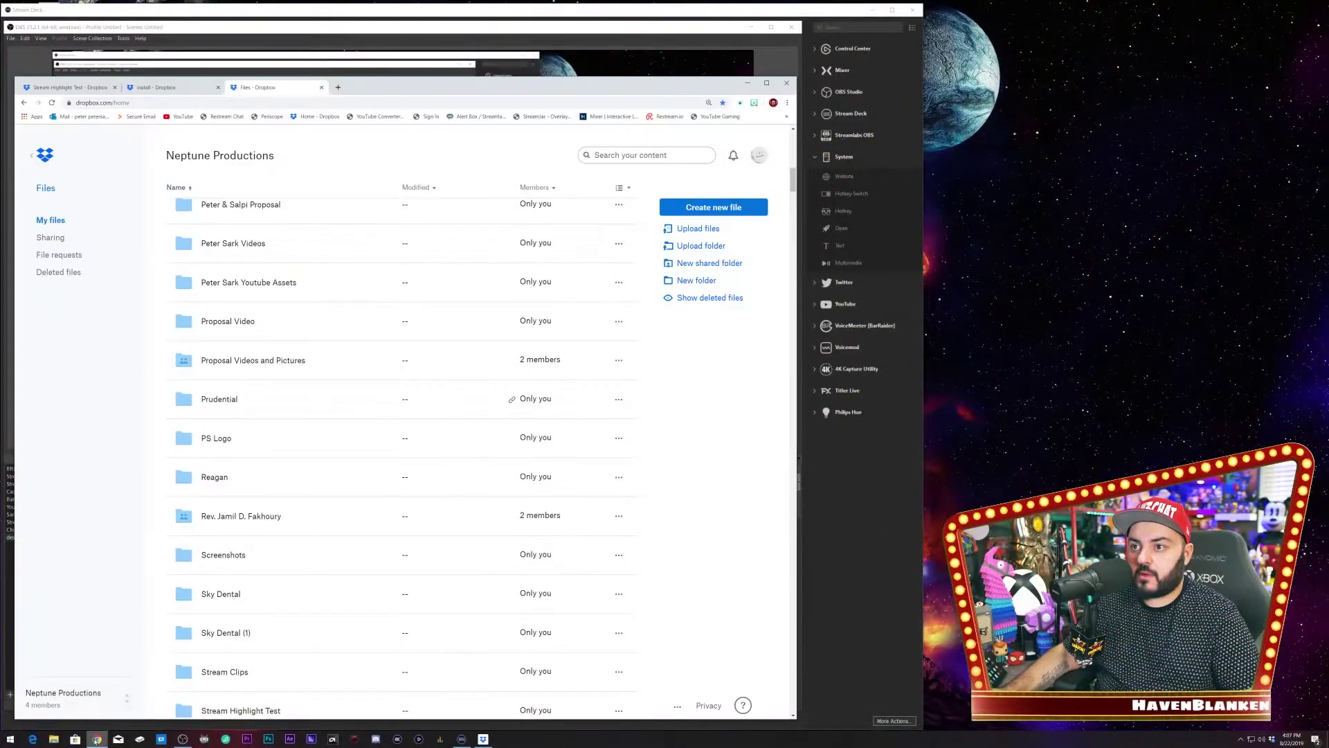
{"action": "scroll", "coordinate": [269, 405], "scroll_direction": "down", "scroll_amount": 5}
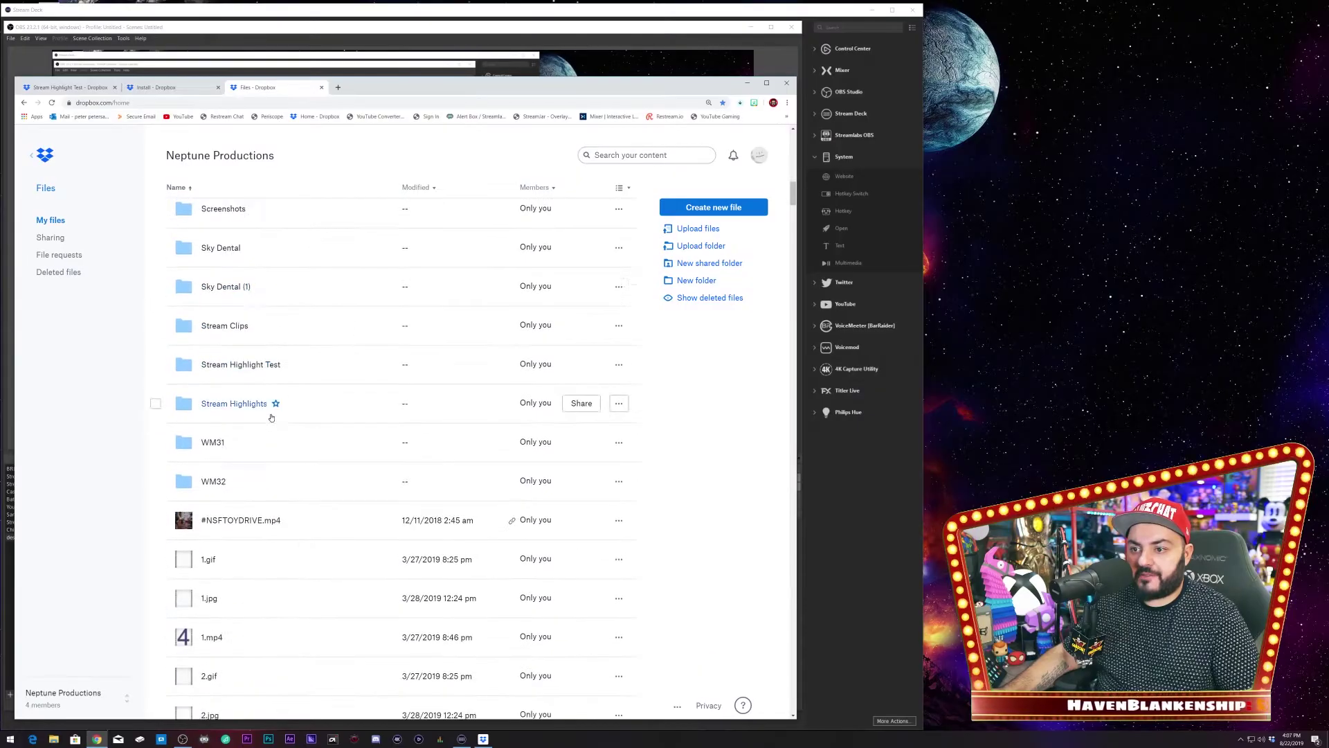
{"action": "left_click", "coordinate": [242, 368]}
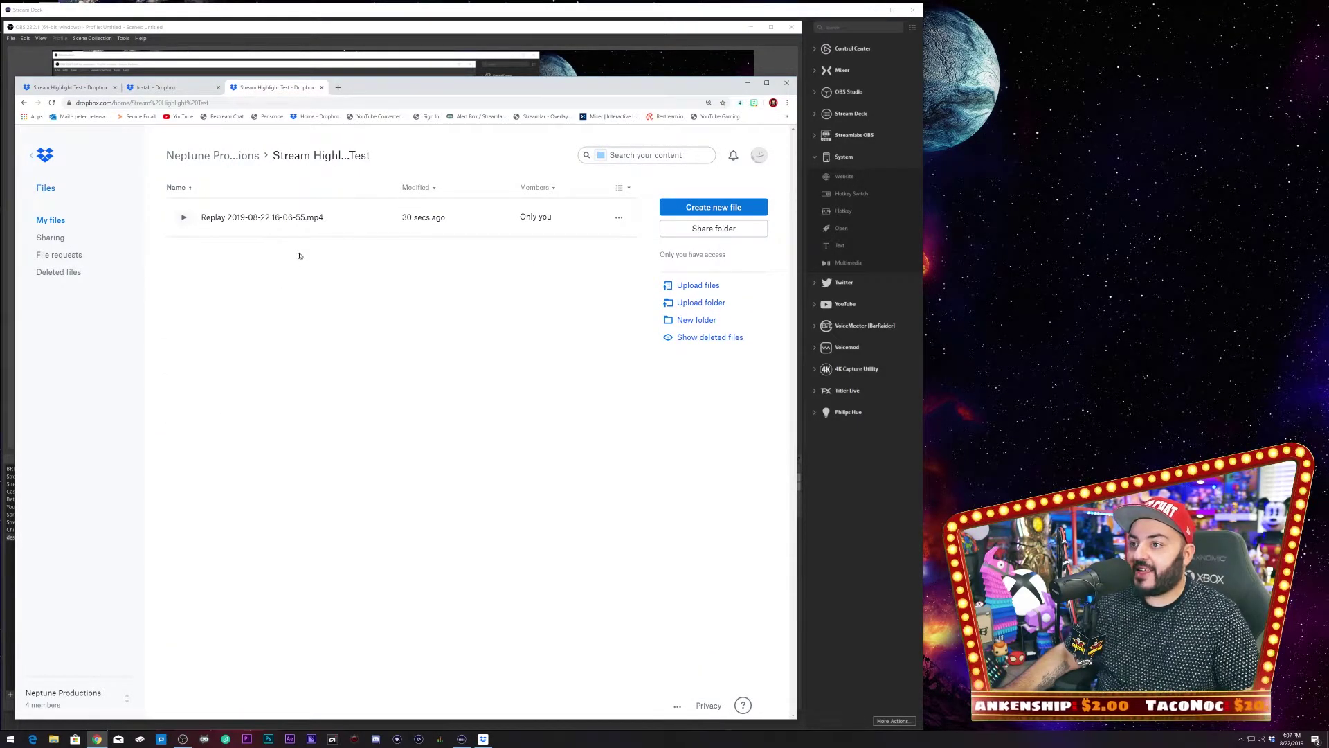
{"action": "mouse_move", "coordinate": [418, 228]}
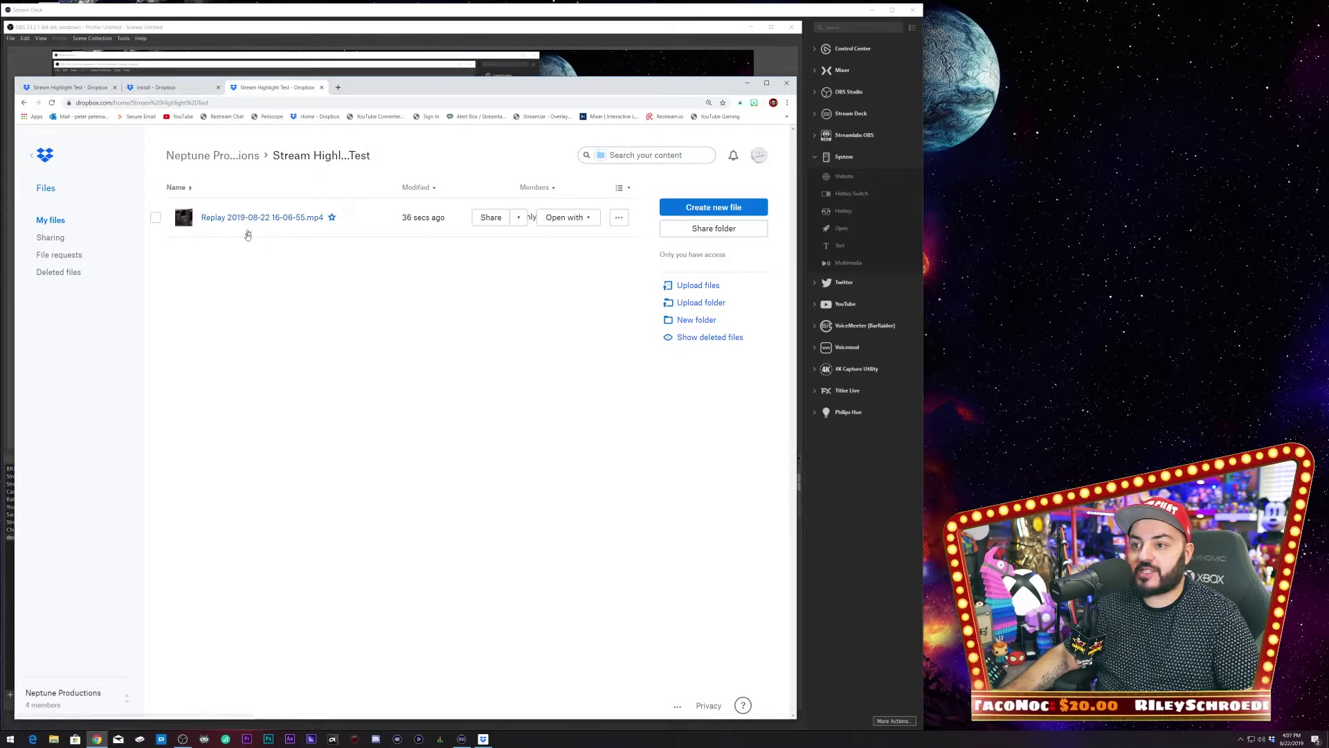
{"action": "left_click", "coordinate": [270, 218]}
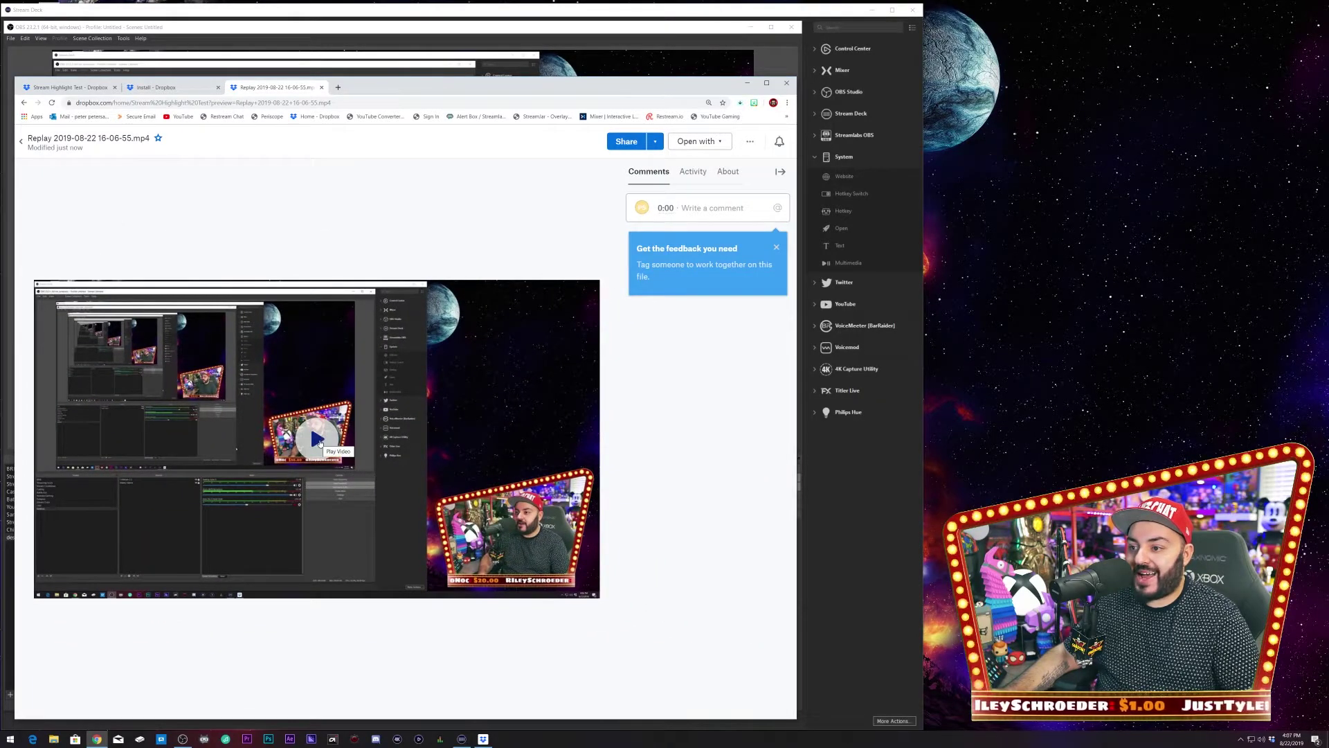
{"action": "left_click", "coordinate": [317, 441]}
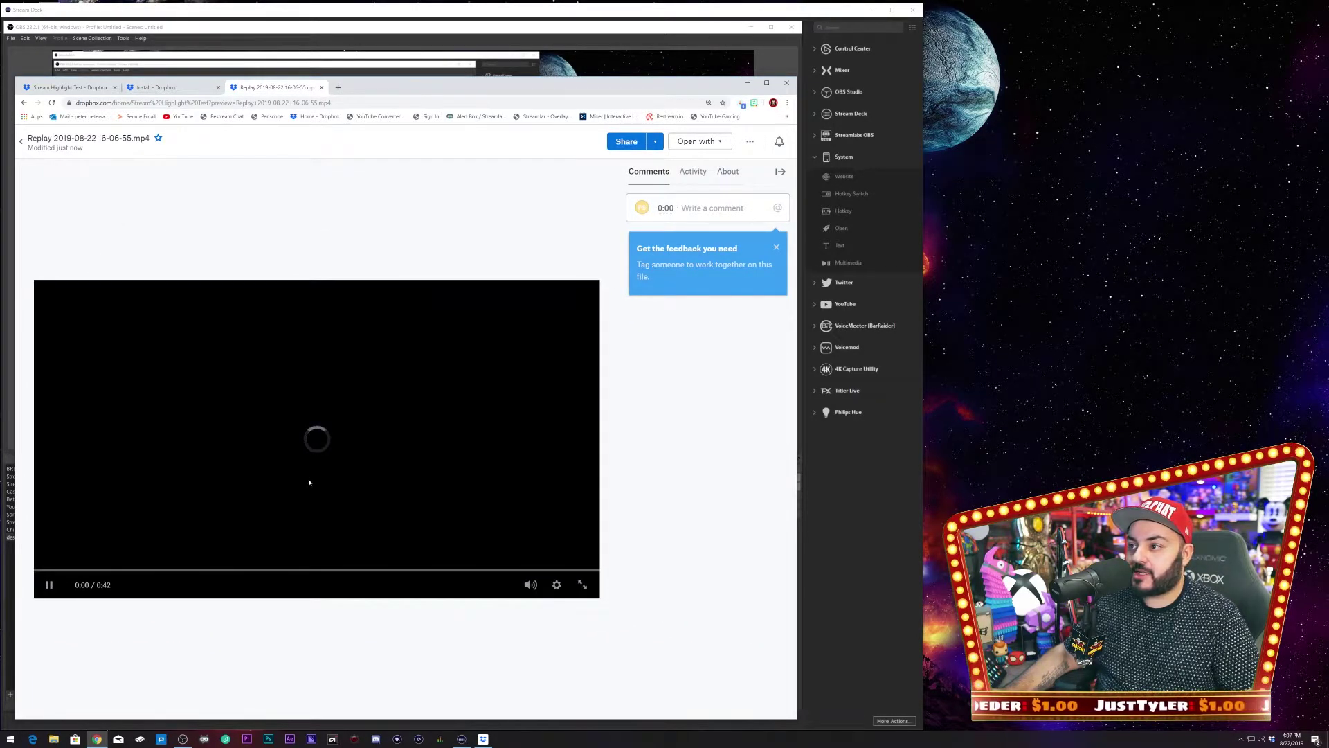